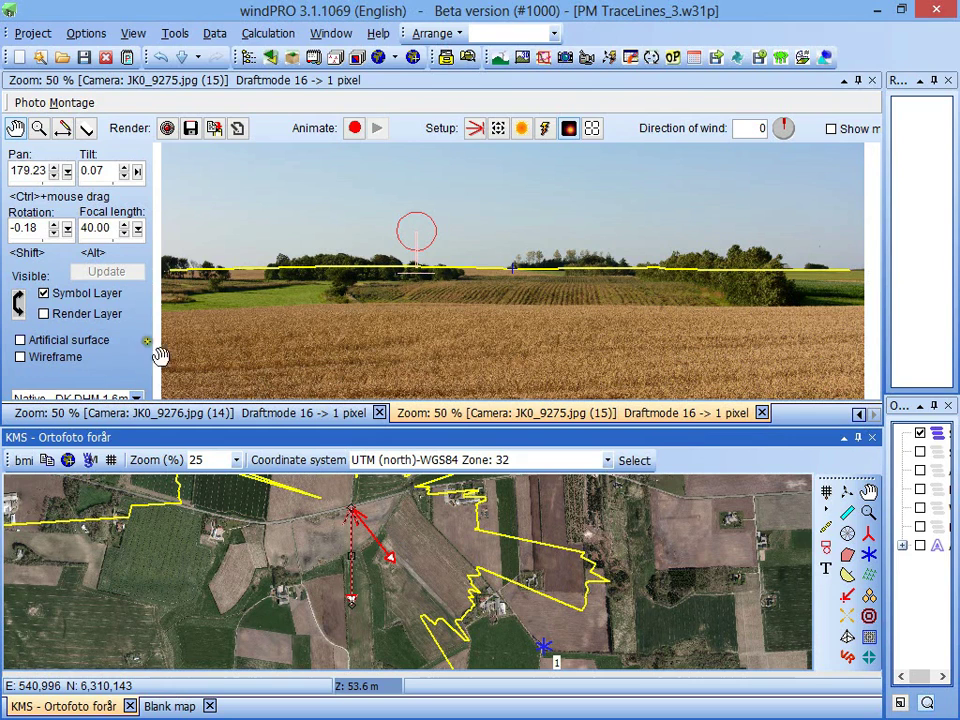
Step: Aim camera JK0_9275 to pan 177.04, tilt 0.04 along the tree line, framing turbines 1 and 2 on the map
mouse_move(563, 294)
left_mouse_down()
mouse_move(521, 295)
mouse_move(574, 296)
mouse_move(549, 298)
left_mouse_up()
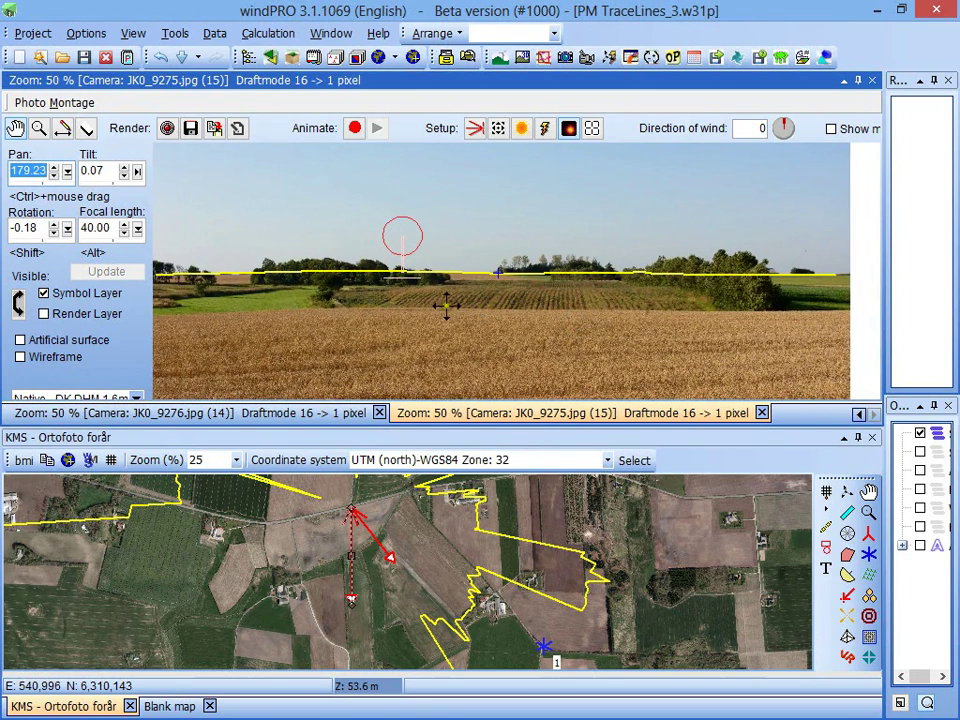
left_click_drag(446, 304, 475, 303)
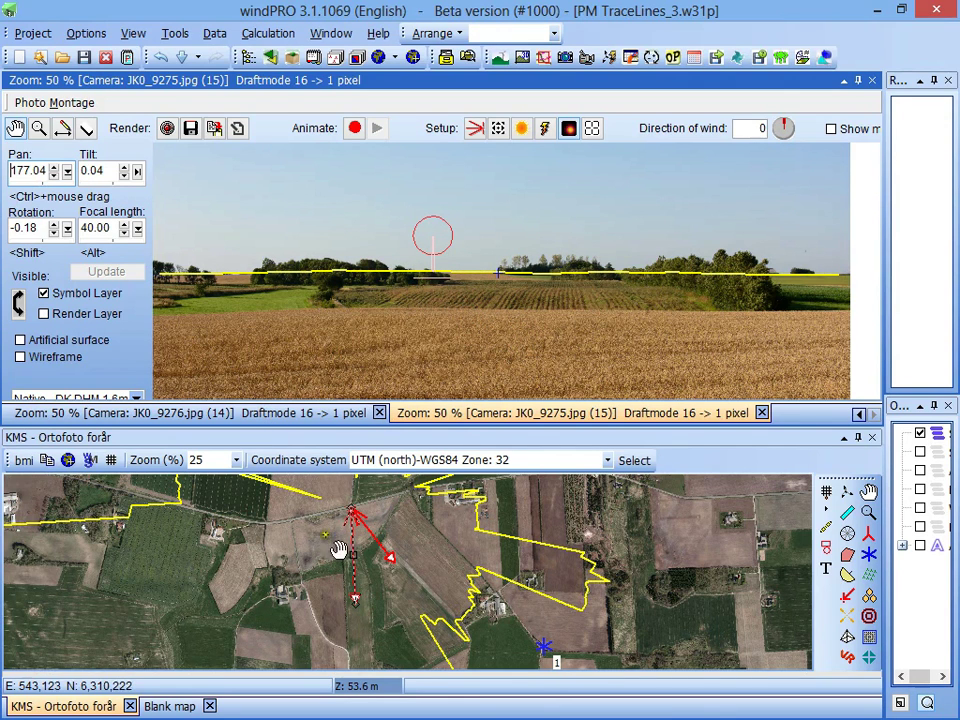
left_click_drag(382, 560, 381, 574)
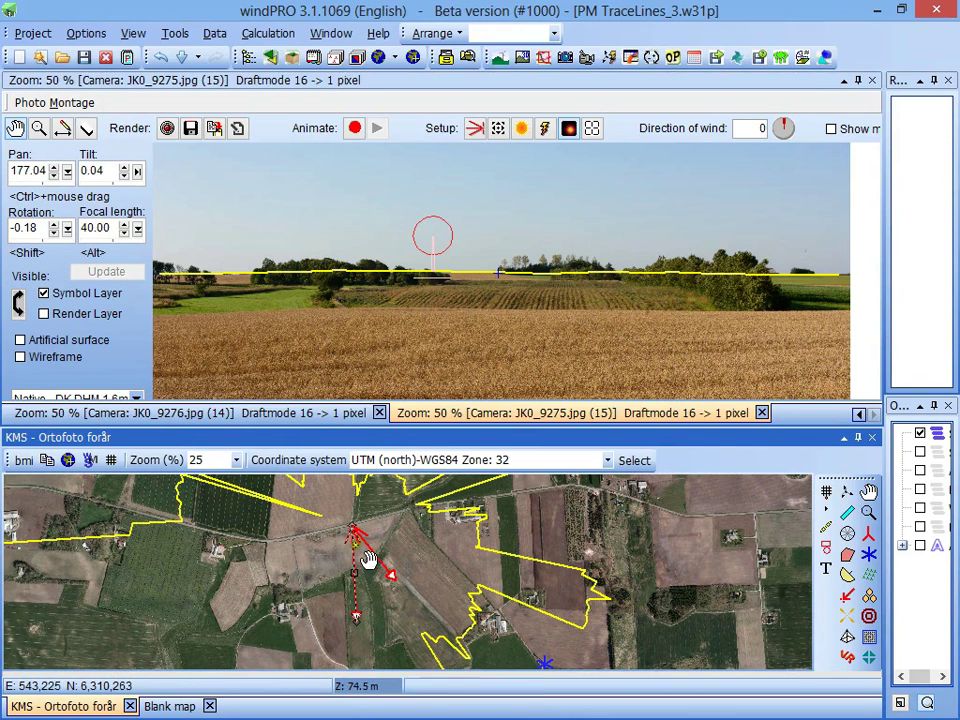
left_click_drag(369, 561, 389, 535)
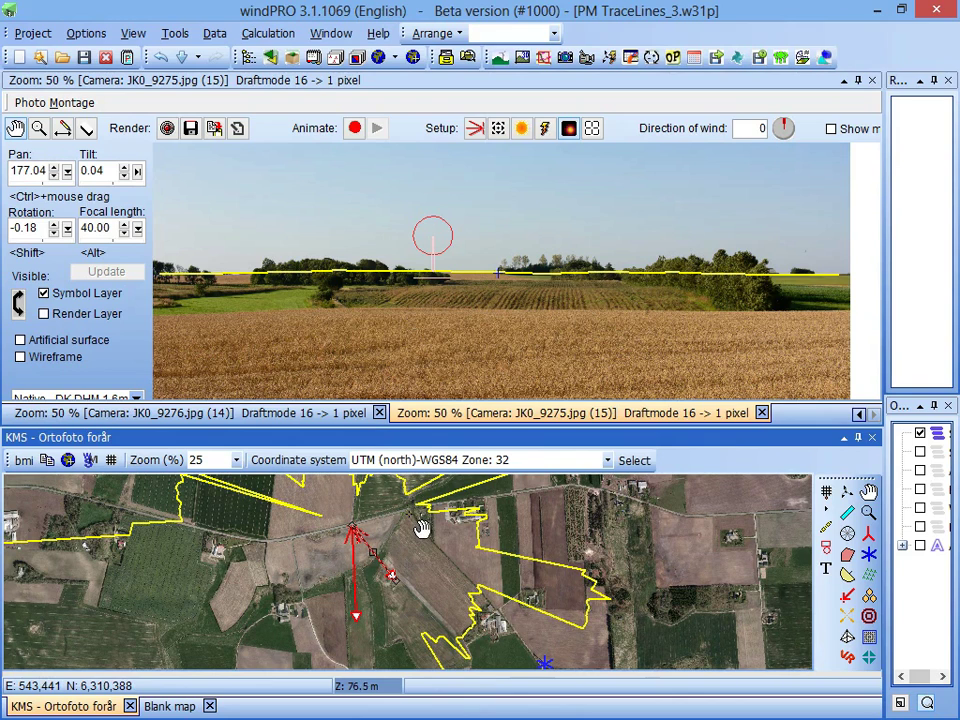
left_click_drag(431, 531, 383, 496)
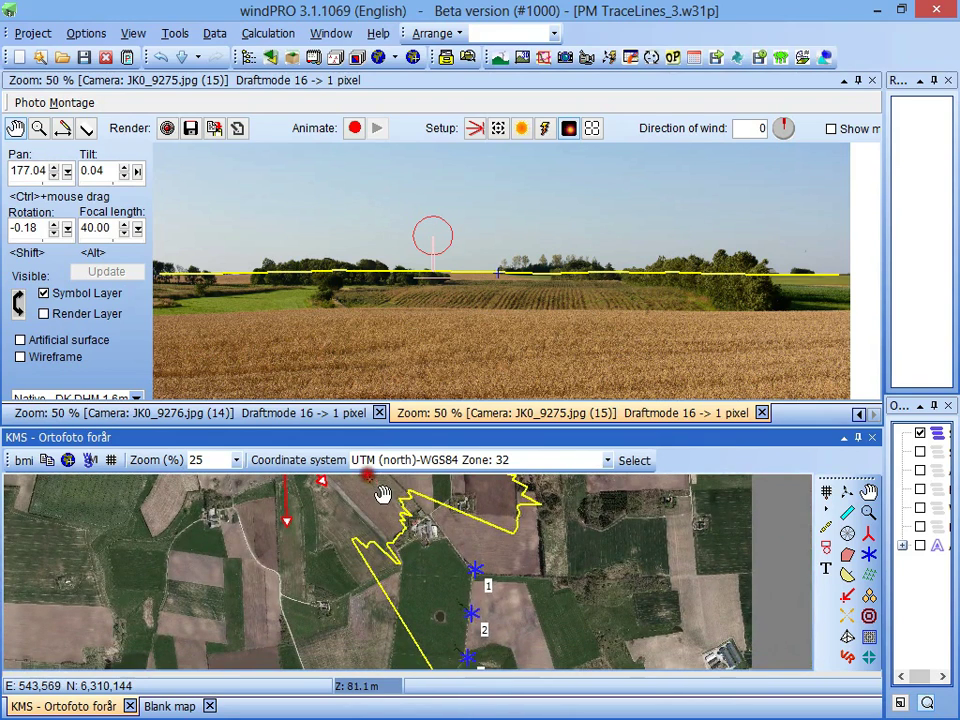
Step: Copy the 55.25 focal length value from camera JK0_9276's photo
left_click(222, 413)
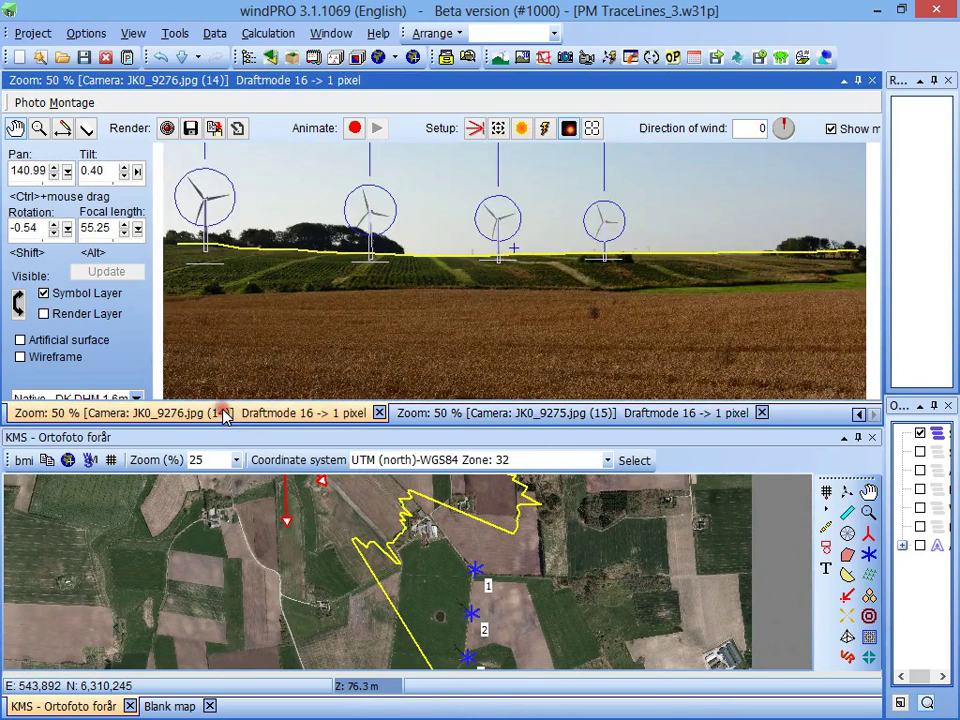
left_click_drag(505, 315, 509, 341)
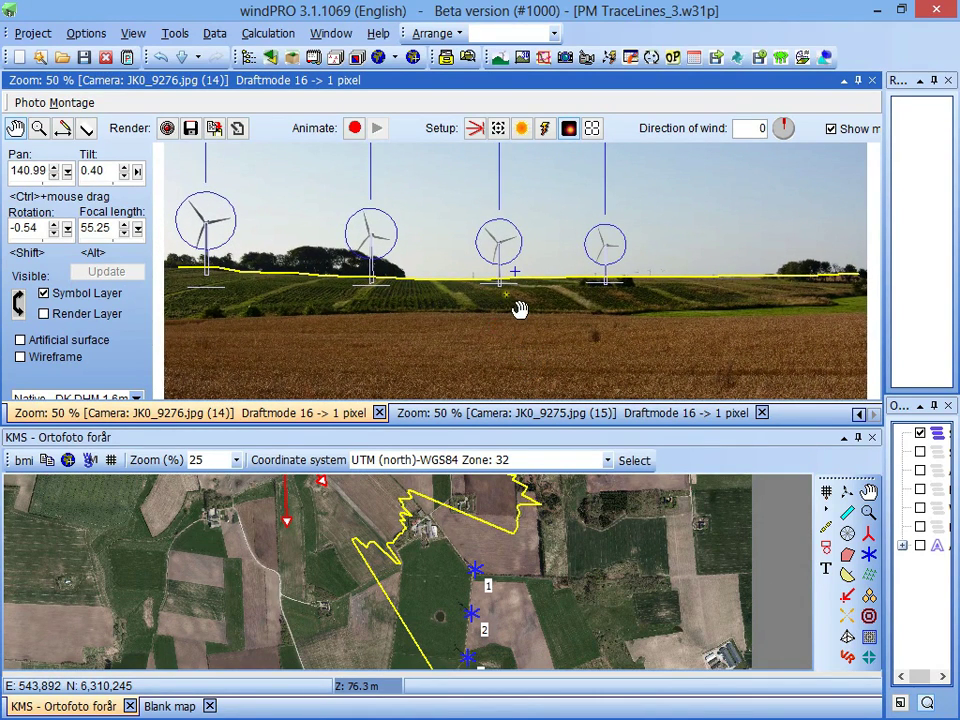
left_click_drag(621, 334, 678, 306)
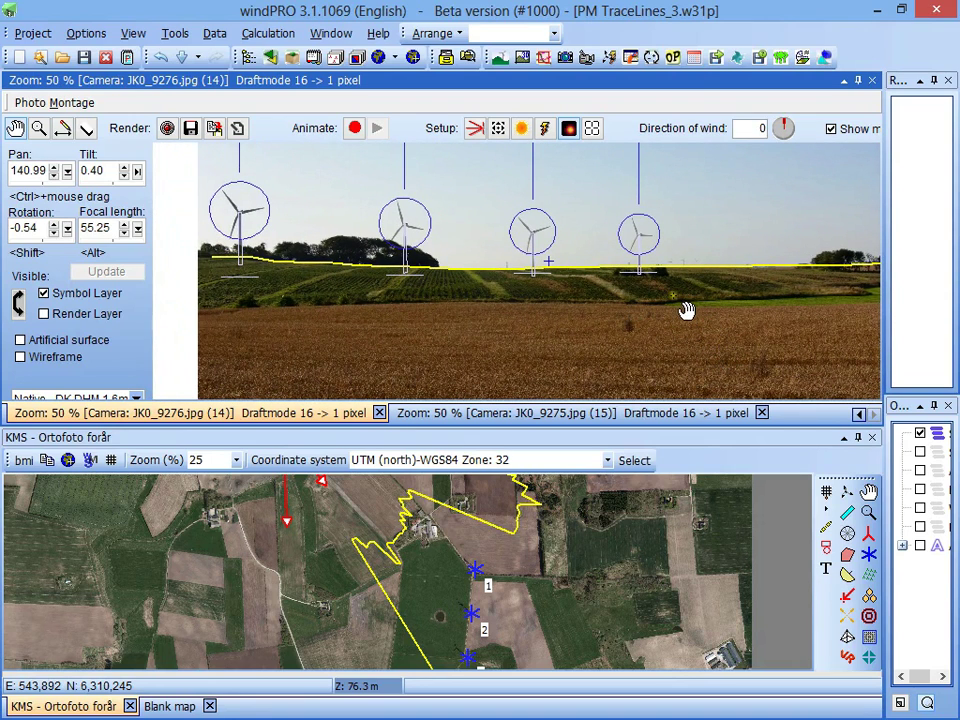
double_click(95, 228)
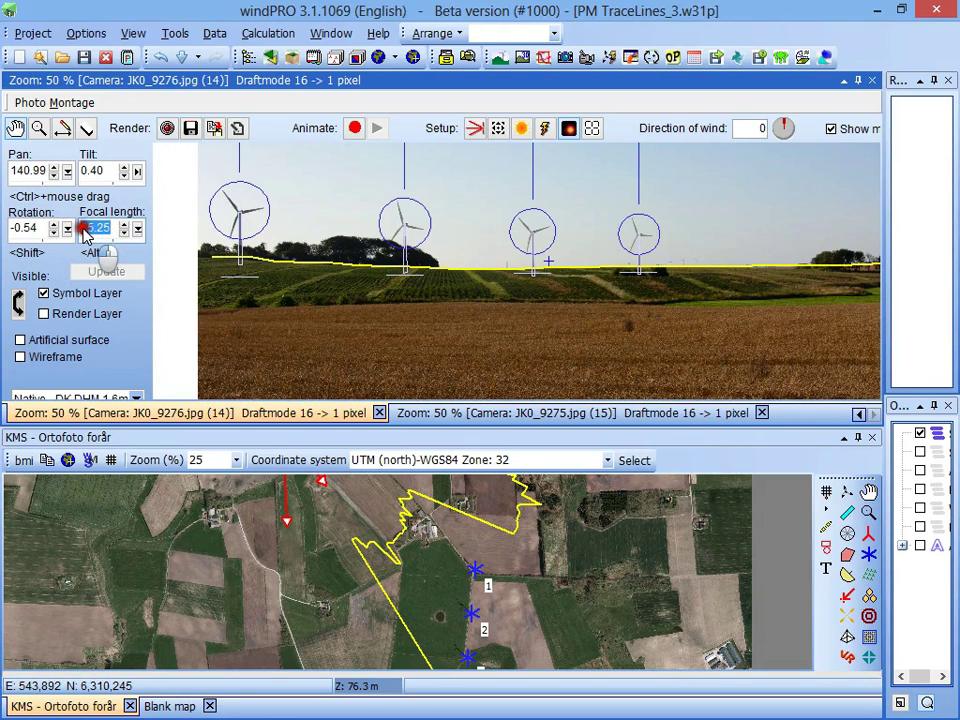
Step: Give JK0_9275 focal length 55.25, update it, and re-aim to pan 176.85, tilt 0.29
left_click(489, 413)
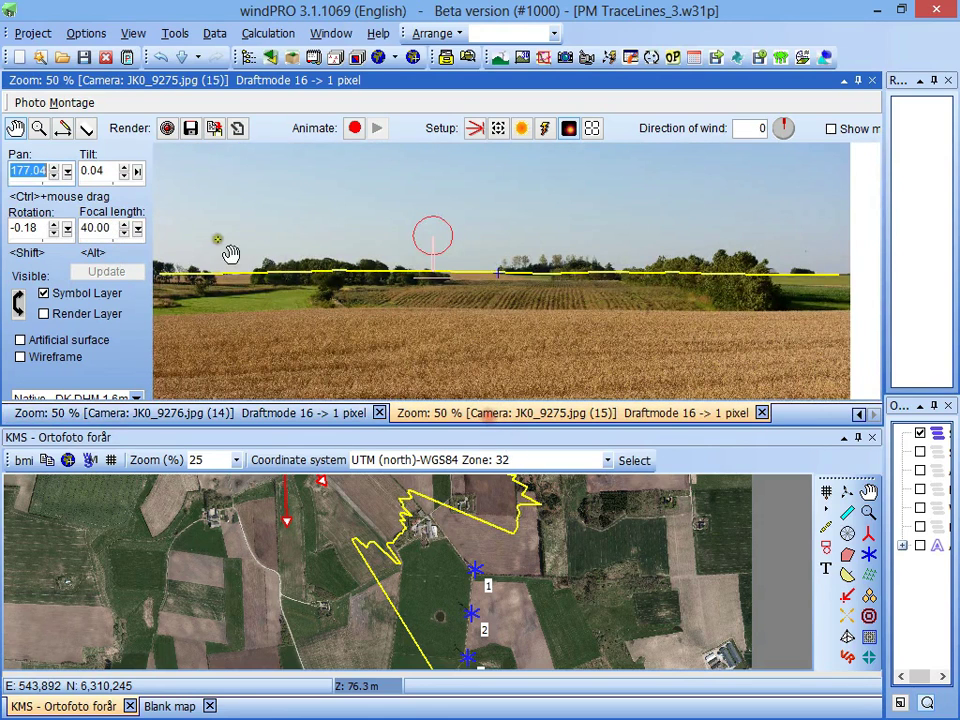
double_click(90, 228)
type("55,25")
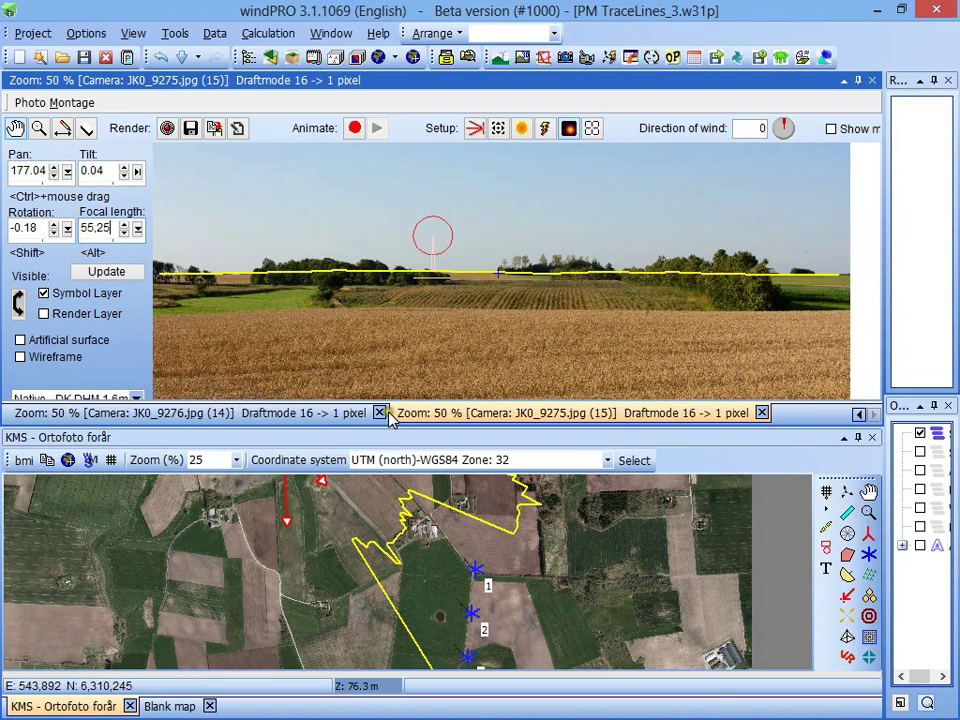
left_click(444, 304)
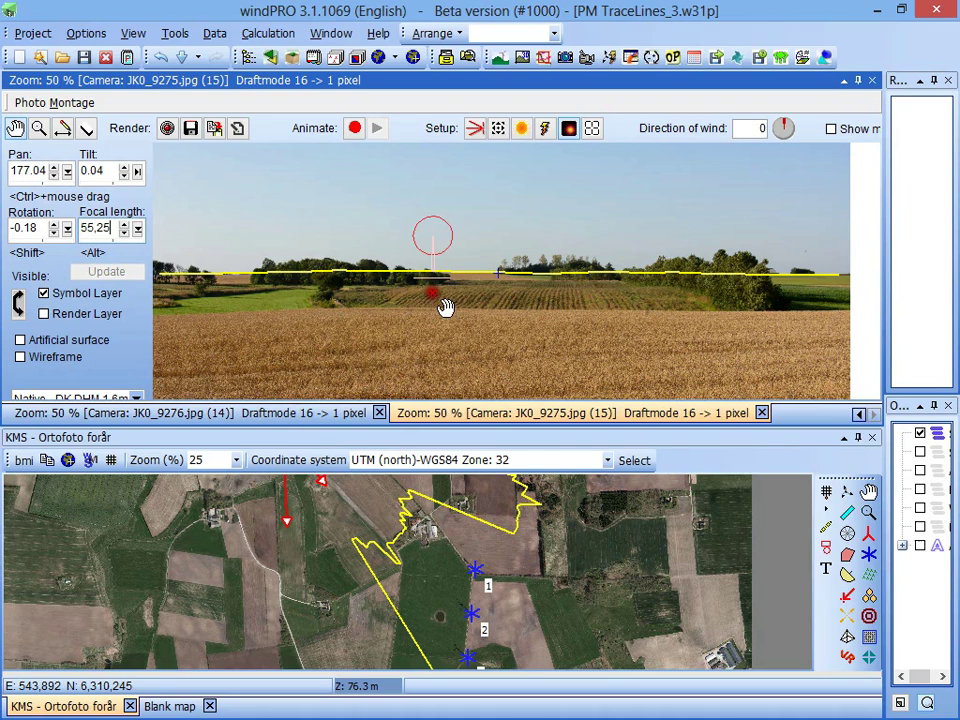
left_click_drag(433, 312, 336, 441)
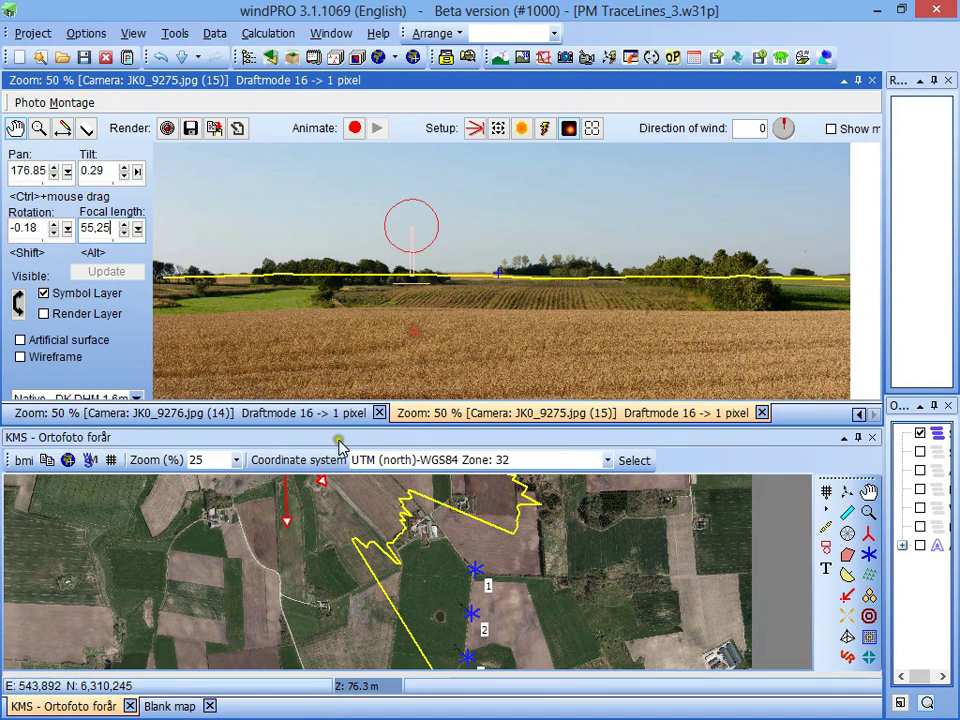
Step: Zoom JK0_9275 to 200% and JK0_9276 to 150%, centring the same tree group
scroll(274, 294, "up", 5)
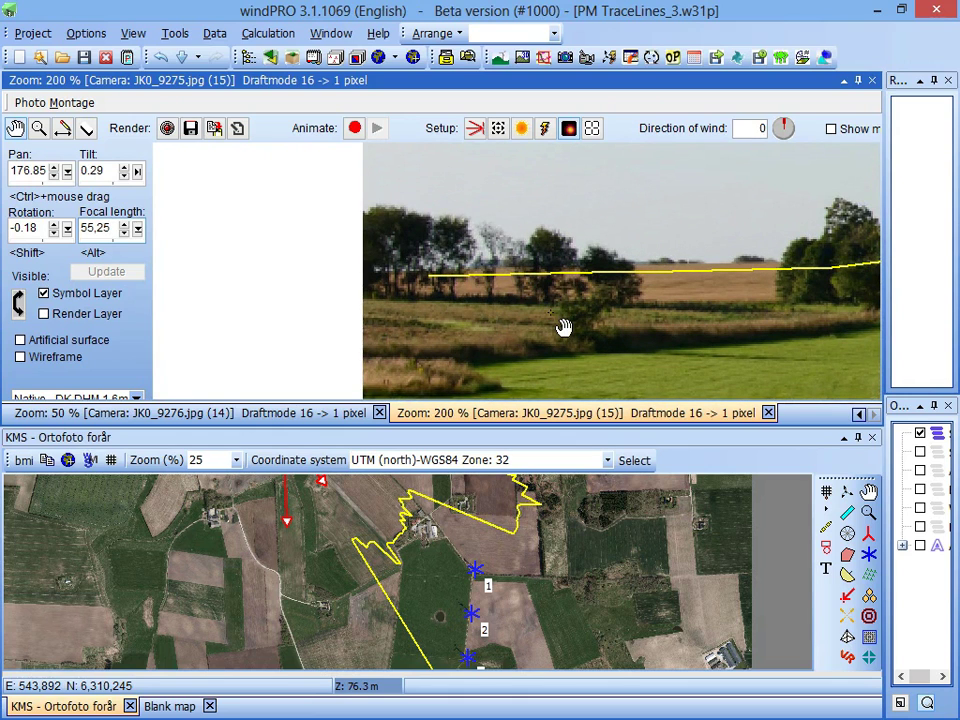
left_click(302, 413)
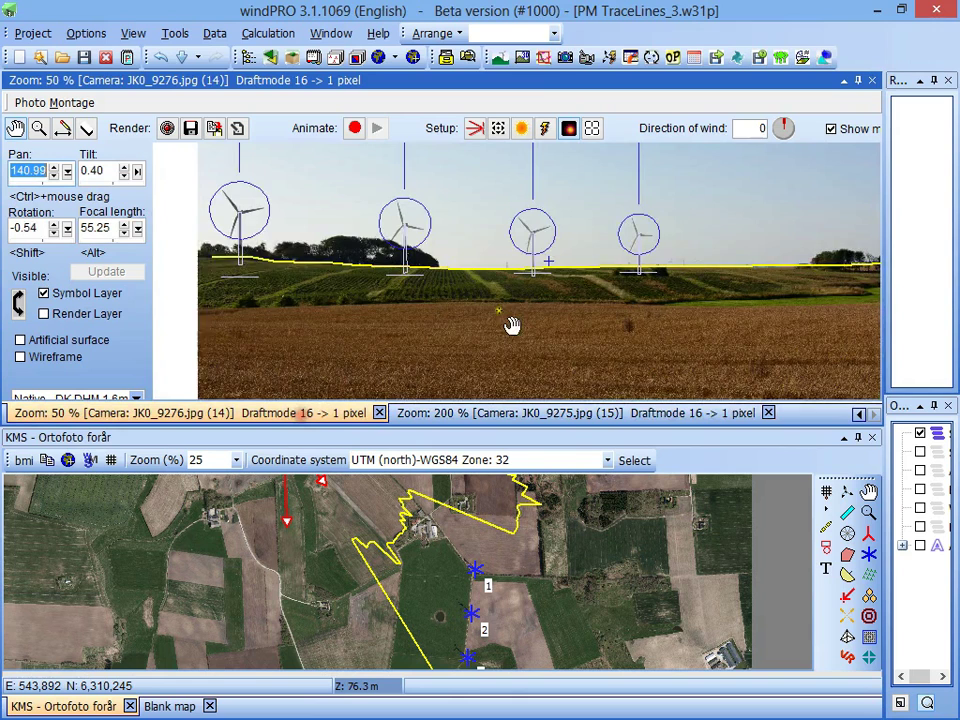
scroll(529, 285, "up", 2)
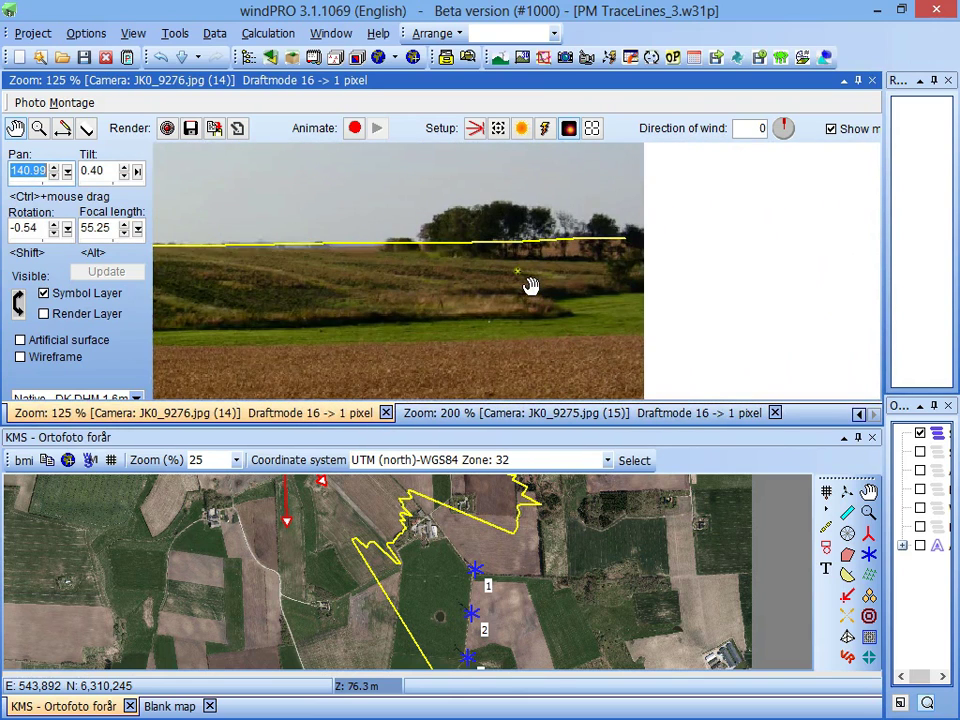
scroll(531, 286, "up", 1)
left_click_drag(554, 272, 399, 278)
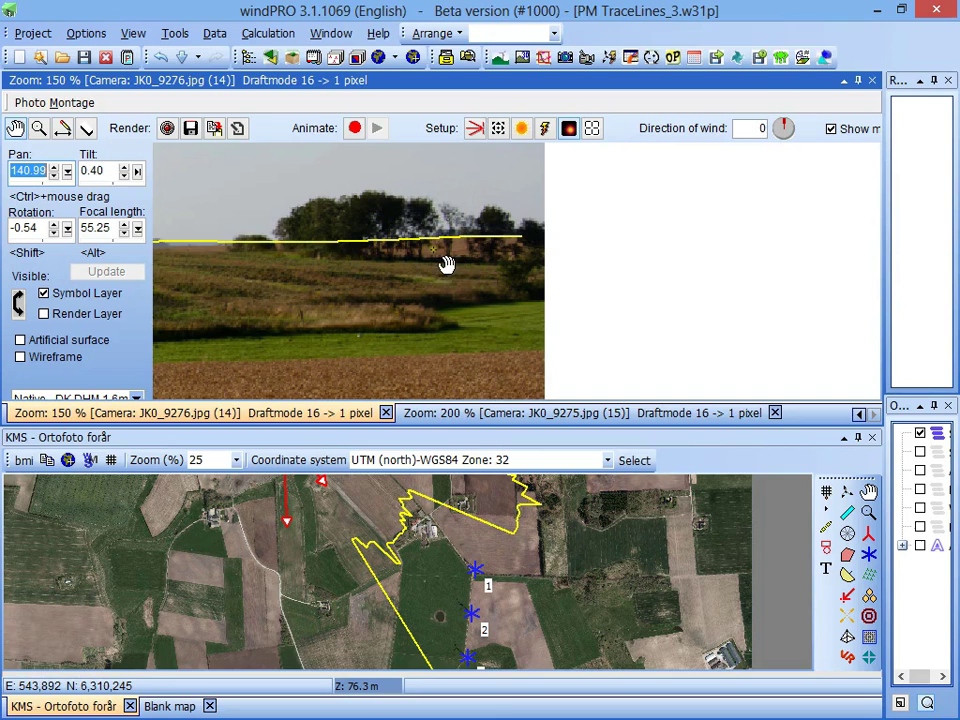
Step: Add a new traceline named Tree in the tracelines setup for JK0_9276
left_click(592, 130)
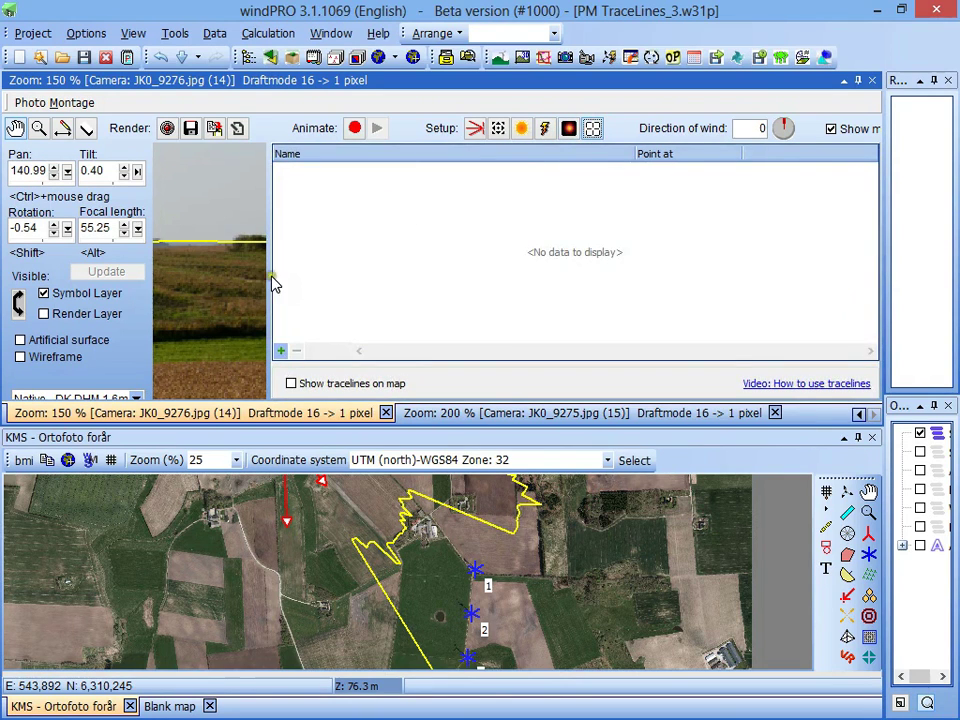
left_click_drag(268, 277, 522, 318)
left_click(544, 373)
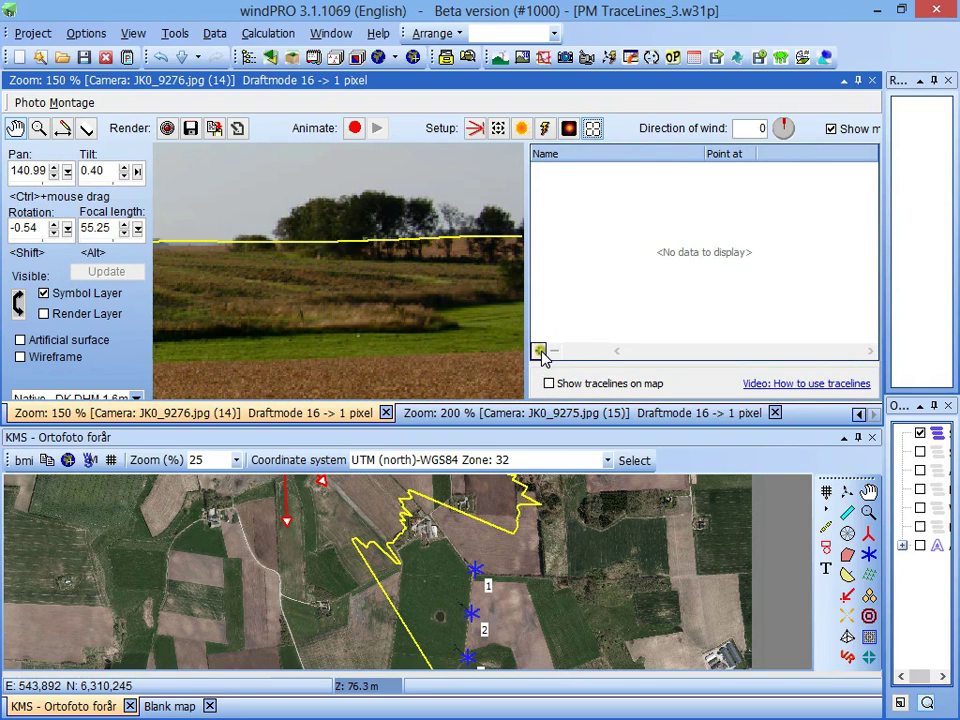
left_click(538, 352)
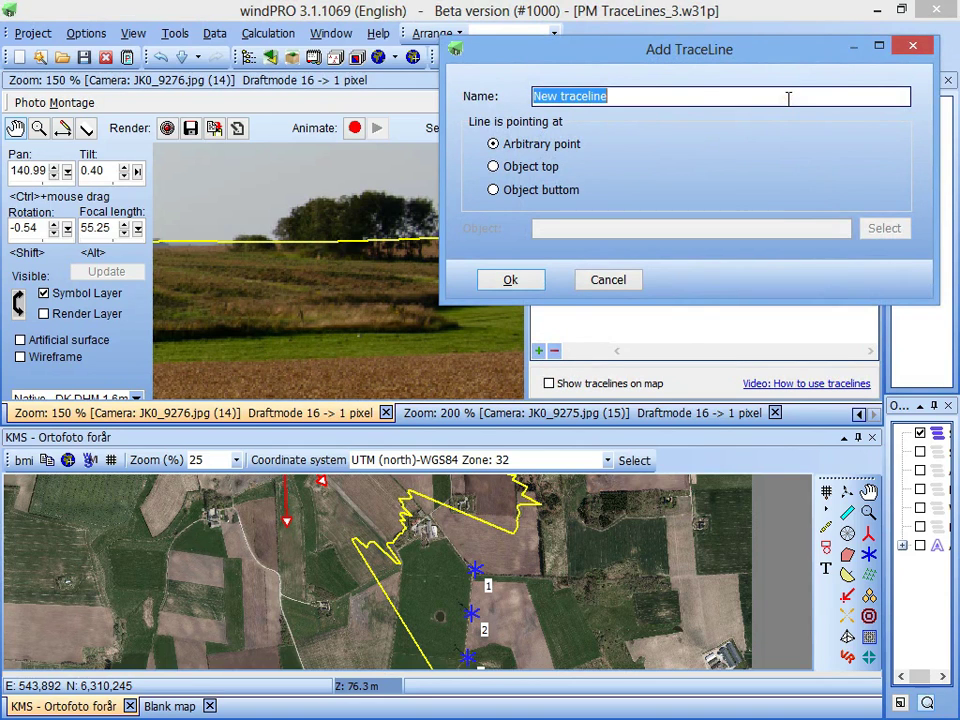
type("Tree")
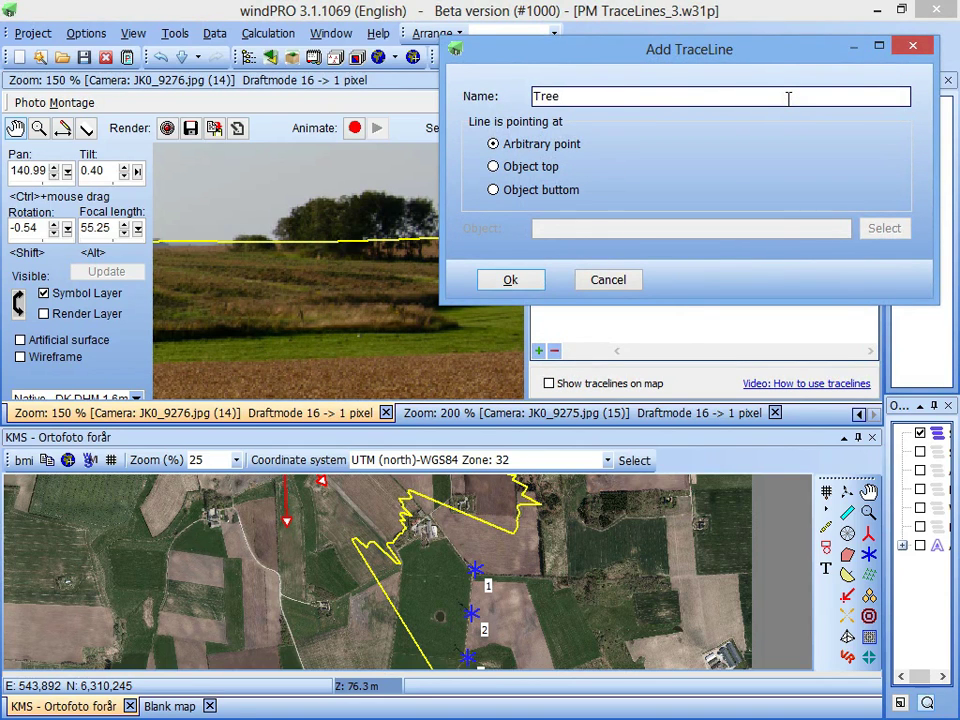
key("Return")
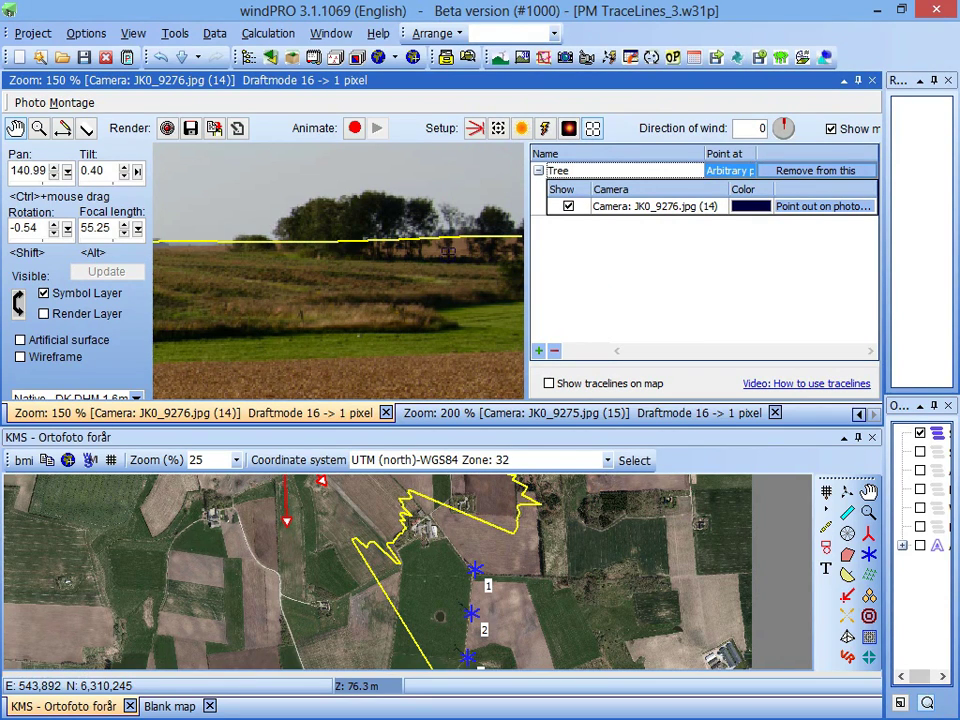
Step: Point the Tree traceline at the tree in the photo and colour it yellow
left_click(398, 307)
left_click(752, 207)
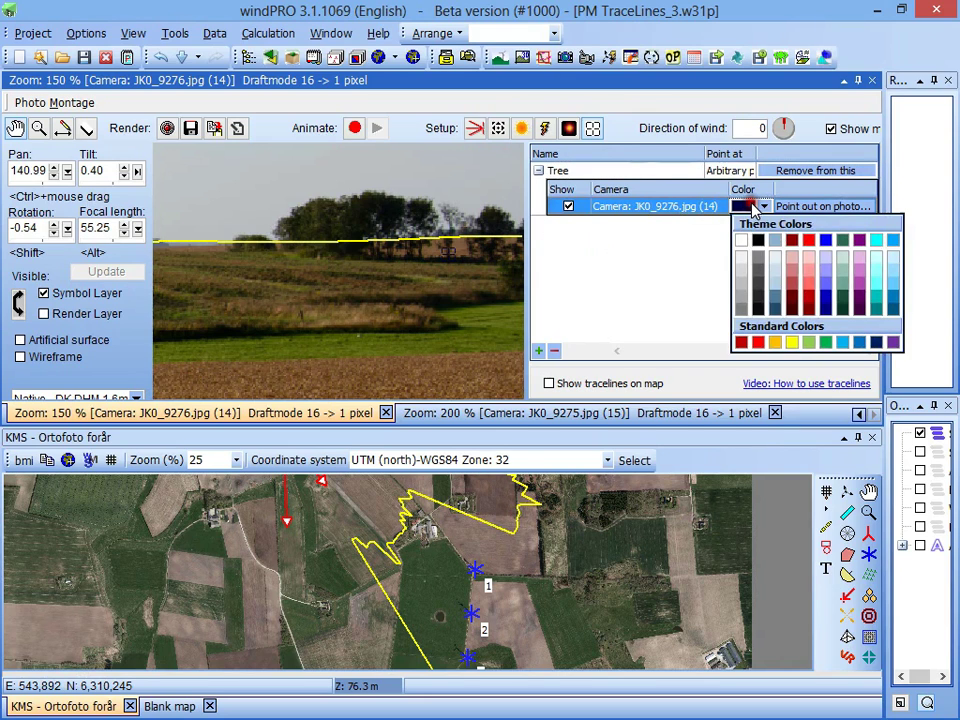
left_click(793, 343)
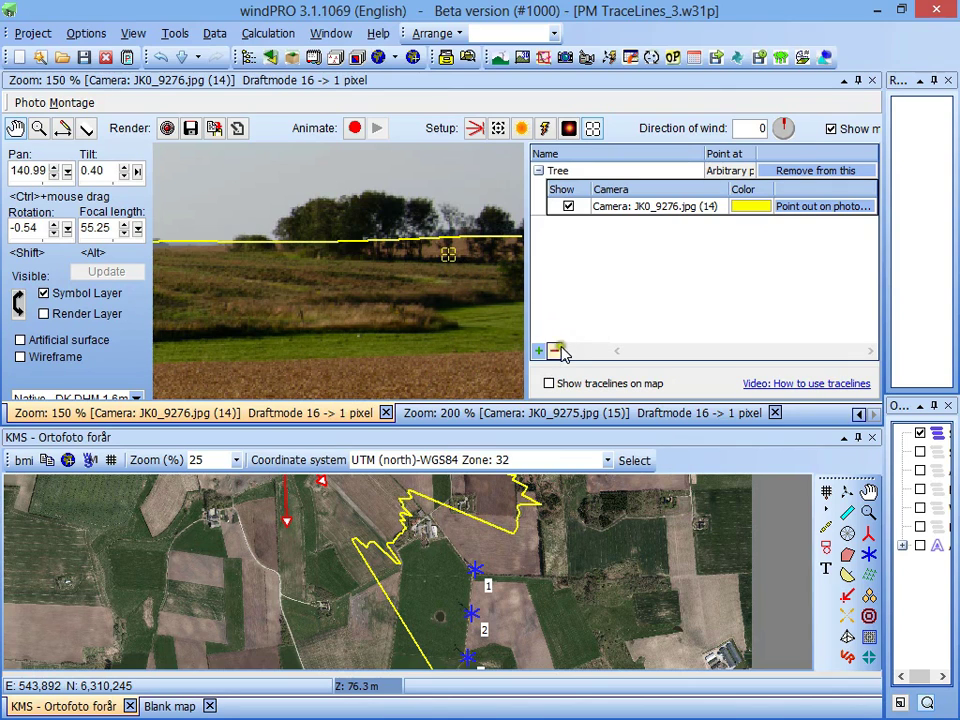
Step: Enable tracelines on the ortho-photo map and zoom in along the yellow Tree line
left_click(549, 385)
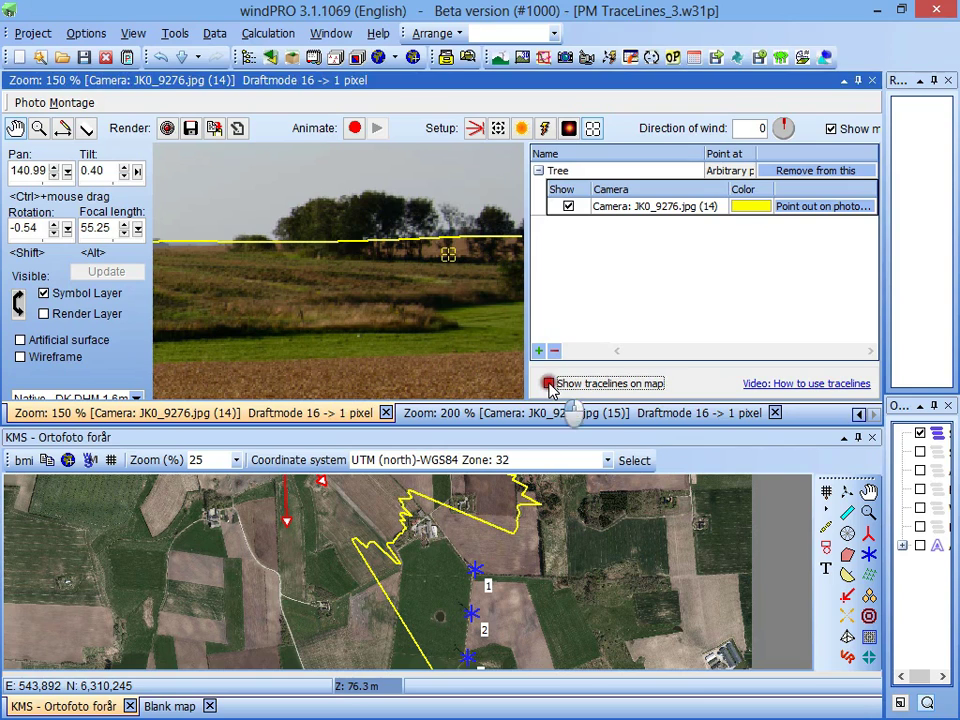
mouse_move(362, 514)
left_mouse_down()
mouse_move(431, 611)
mouse_move(357, 459)
left_mouse_up()
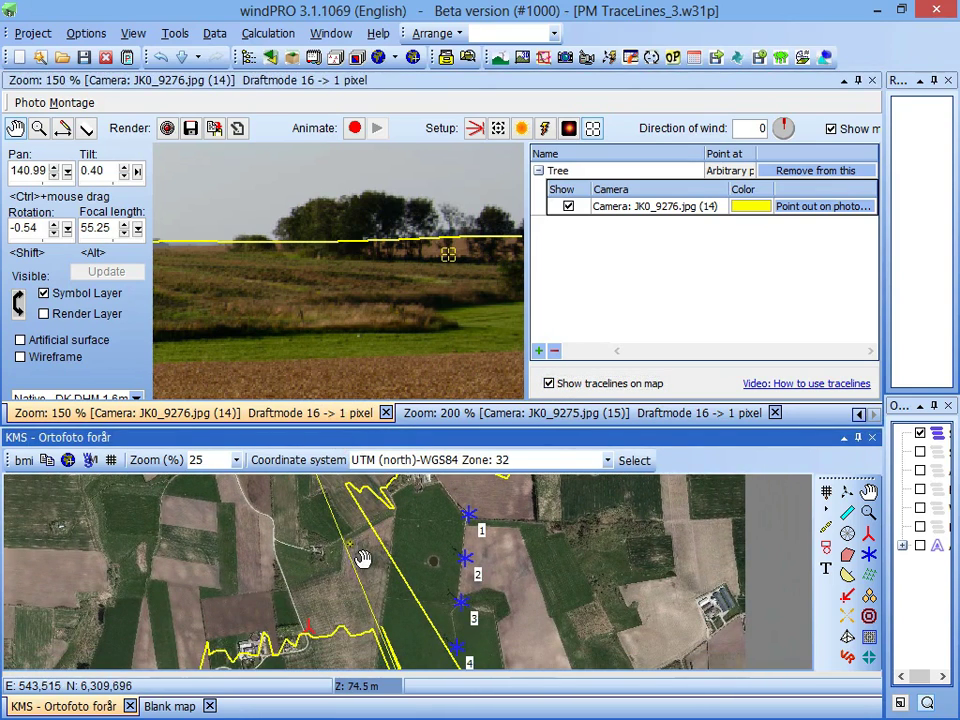
scroll(405, 574, "up", 1)
scroll(405, 570, "up", 2)
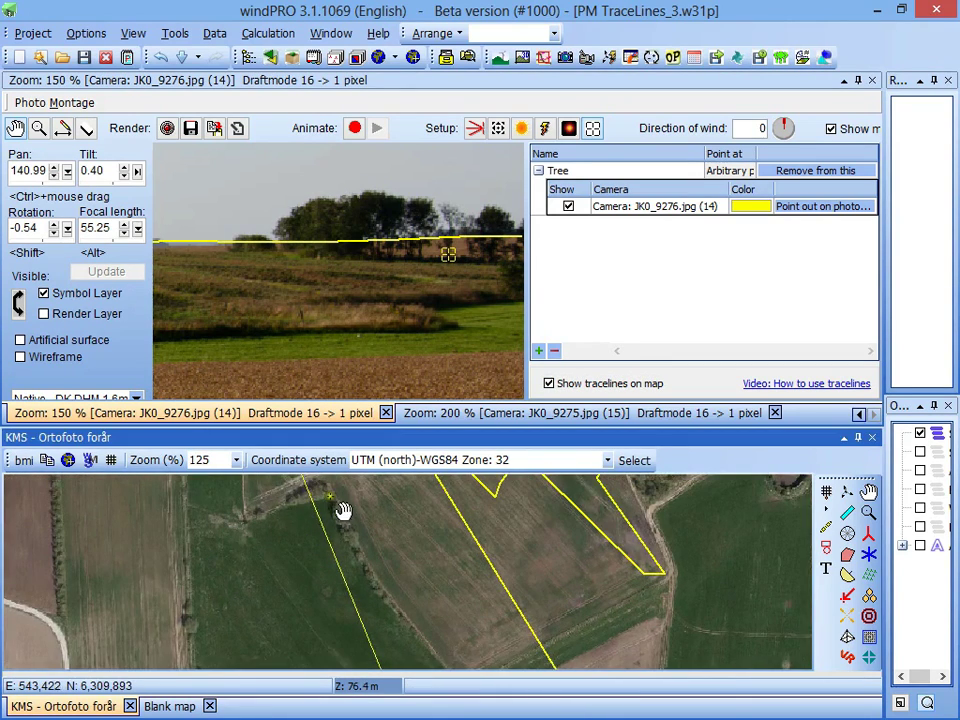
left_click_drag(343, 512, 349, 591)
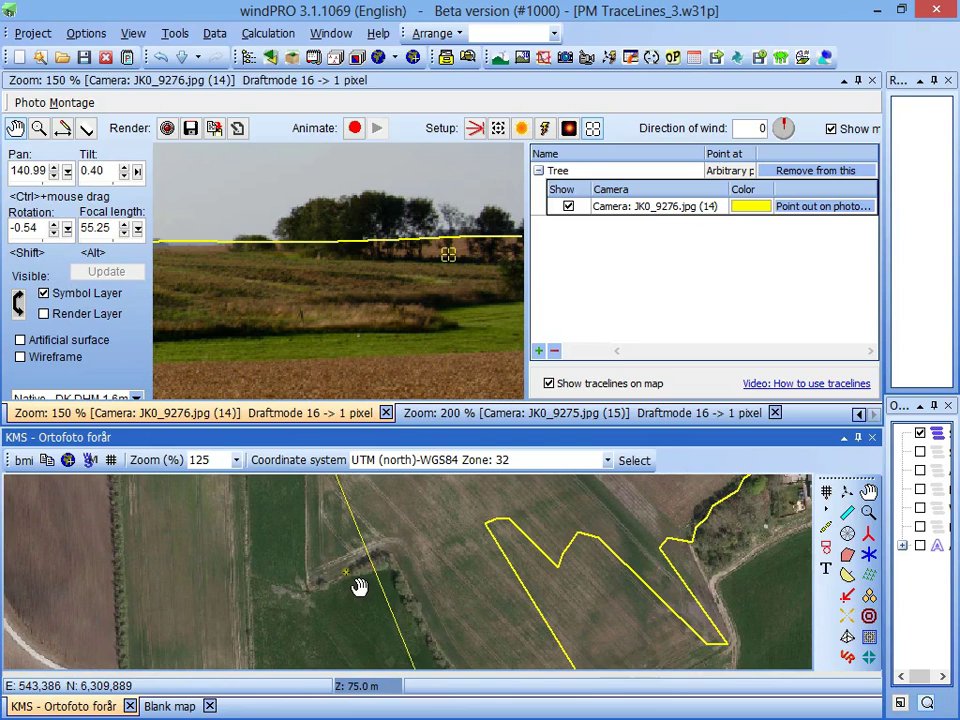
scroll(360, 583, "down", 1)
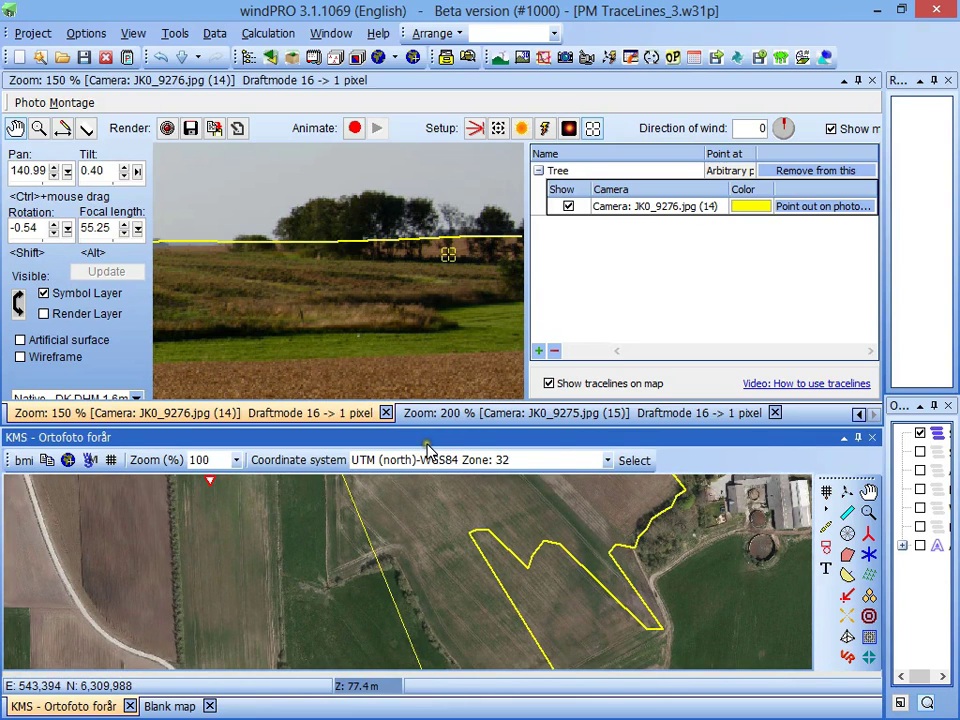
Step: Frame the same tree group in photo JK0_9275
left_click(499, 413)
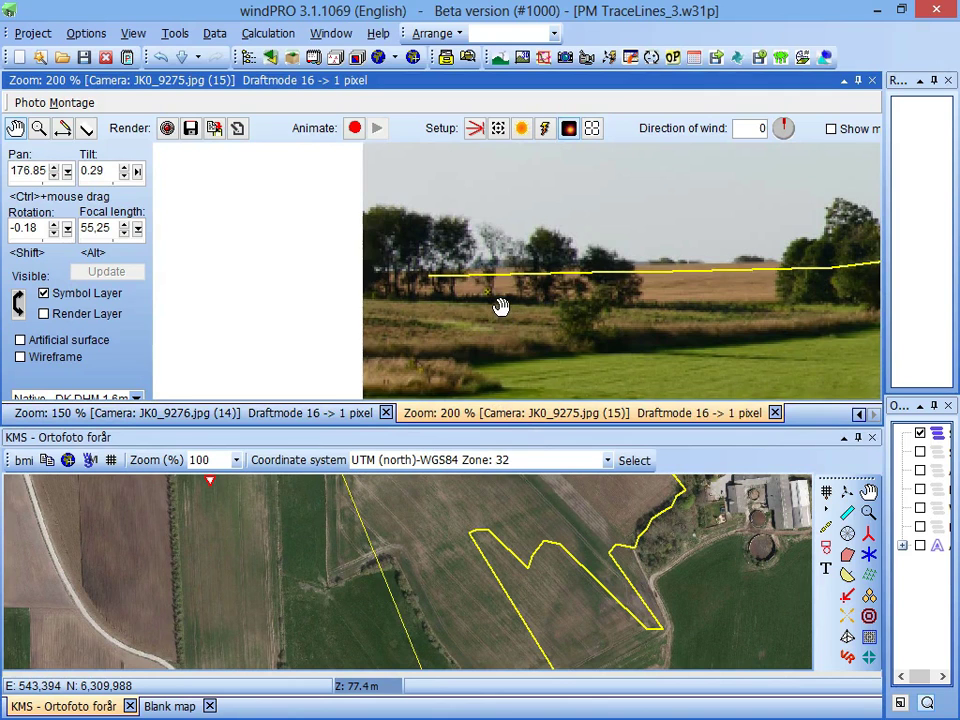
left_click_drag(500, 306, 306, 279)
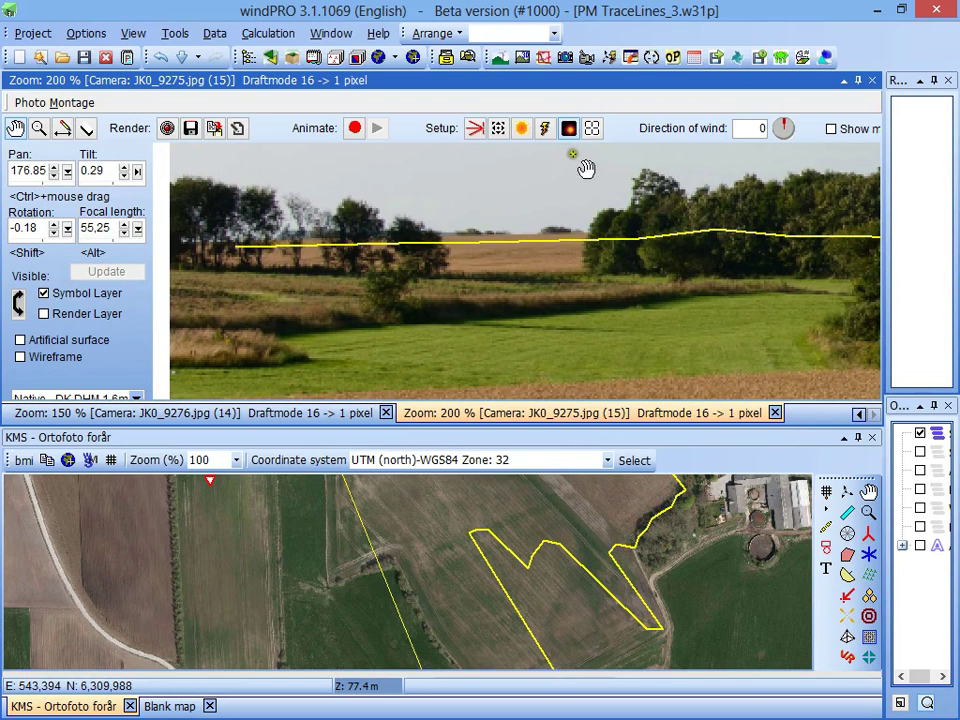
scroll(585, 252, "down", 1)
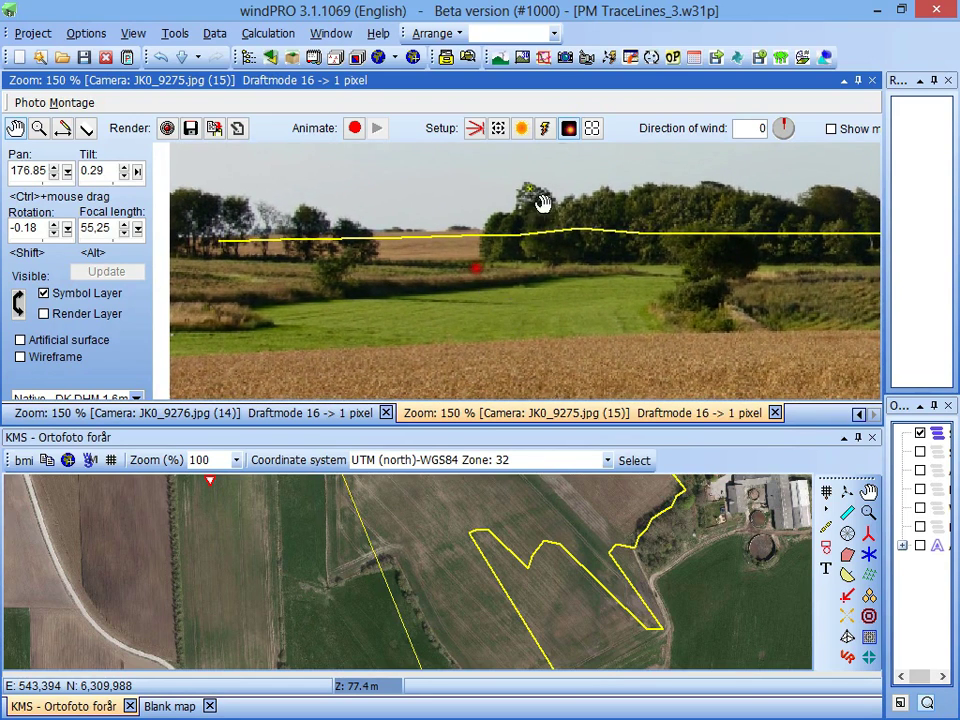
Step: Open the tracelines list beside the widened photo and expand Tree to its JK0_9276.jpg (14) entry
left_click(594, 130)
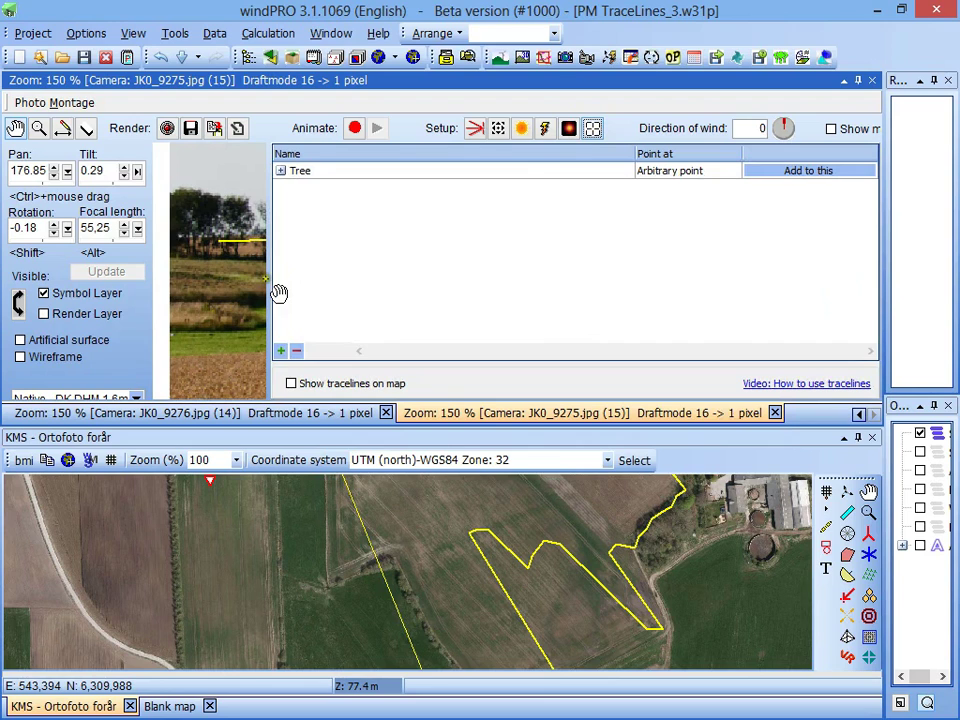
left_click_drag(268, 279, 515, 302)
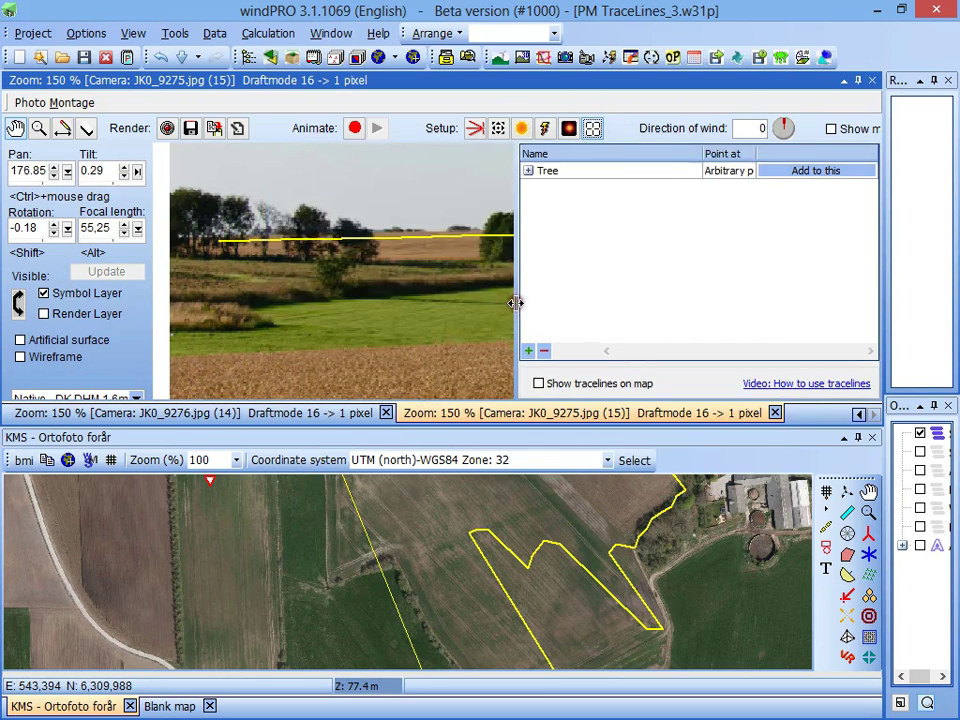
left_click(529, 172)
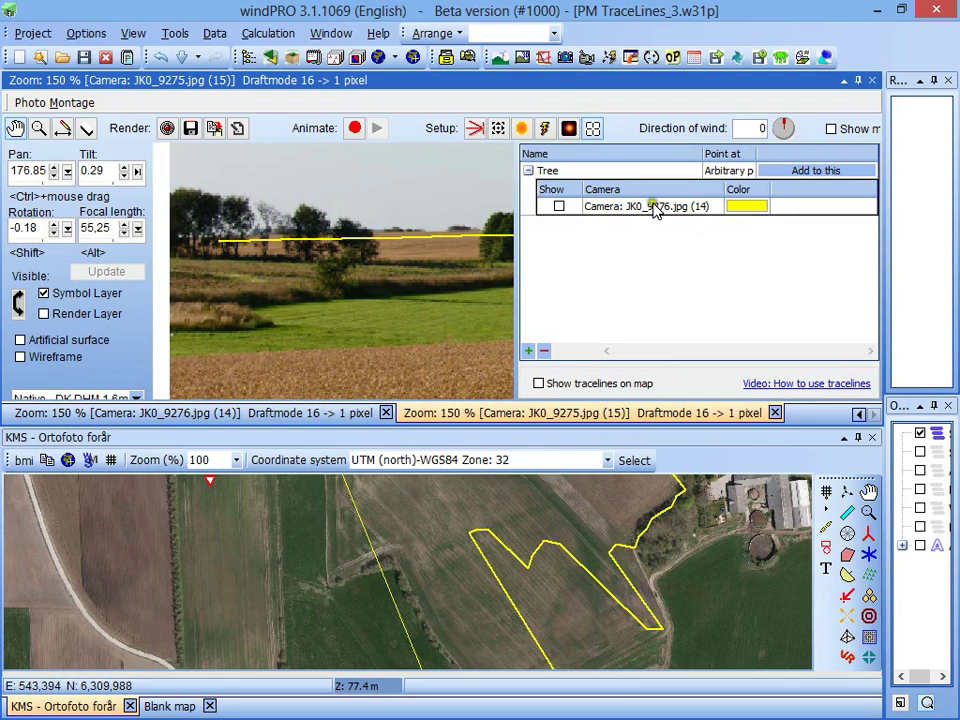
Step: Show camera 14's Tree traceline on JK0_9275 and drag the photo to match it
left_click(559, 208)
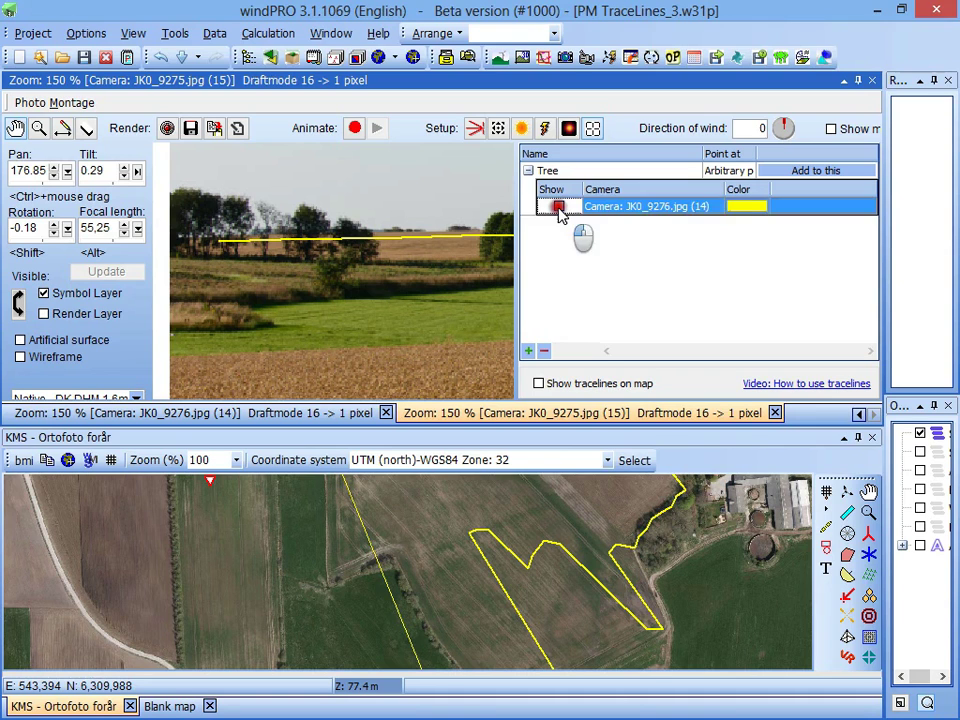
left_click_drag(496, 258, 377, 324)
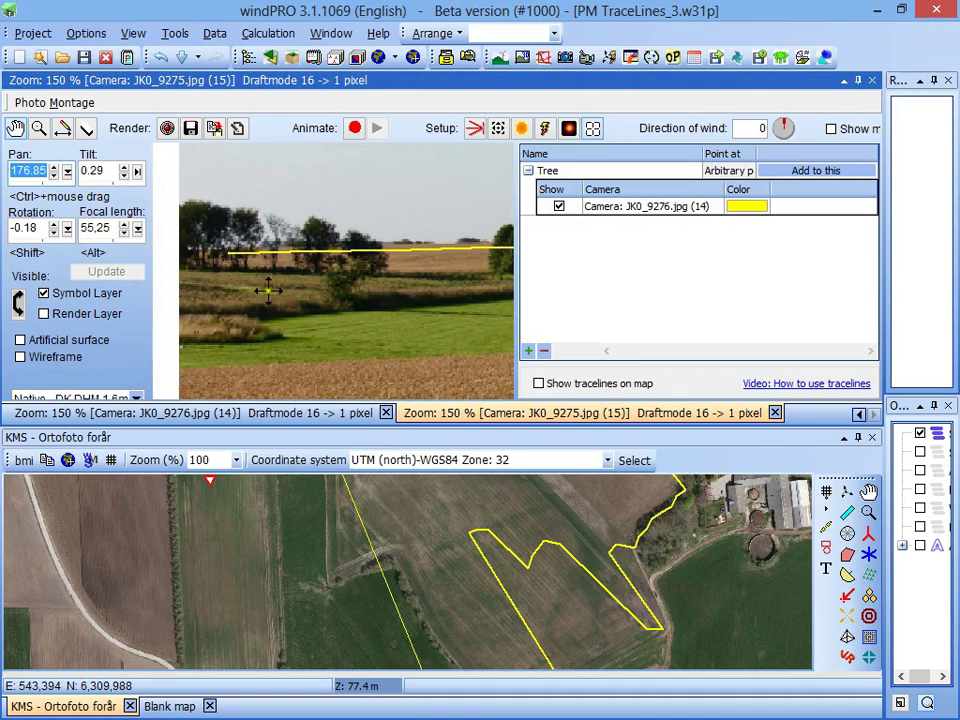
left_click_drag(300, 283, 397, 333)
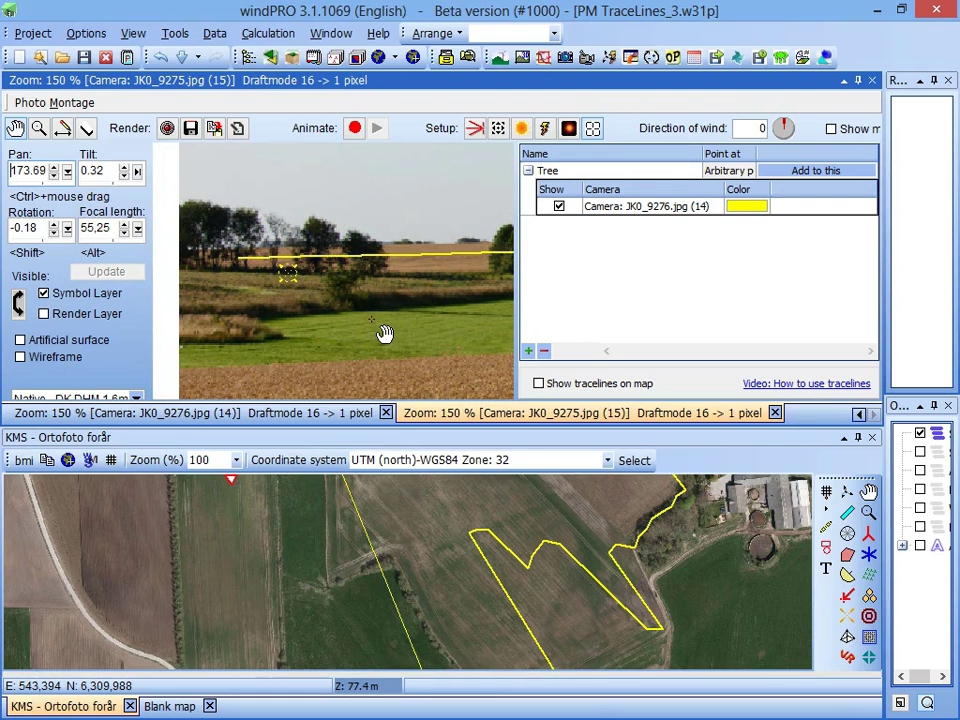
Step: Check the camera's view cone on the map and fine-tune JK0_9275 to pan 173.87, tilt 0.18
mouse_move(414, 557)
left_mouse_down()
mouse_move(426, 553)
mouse_move(446, 668)
left_mouse_up()
left_click_drag(304, 522, 364, 649)
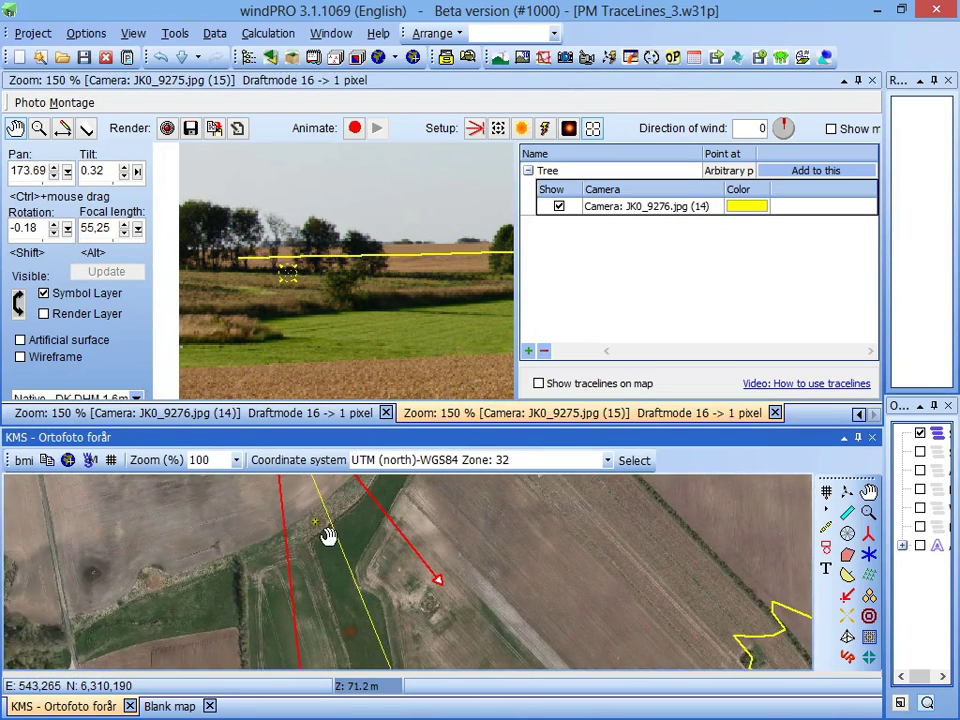
left_click_drag(328, 536, 345, 598)
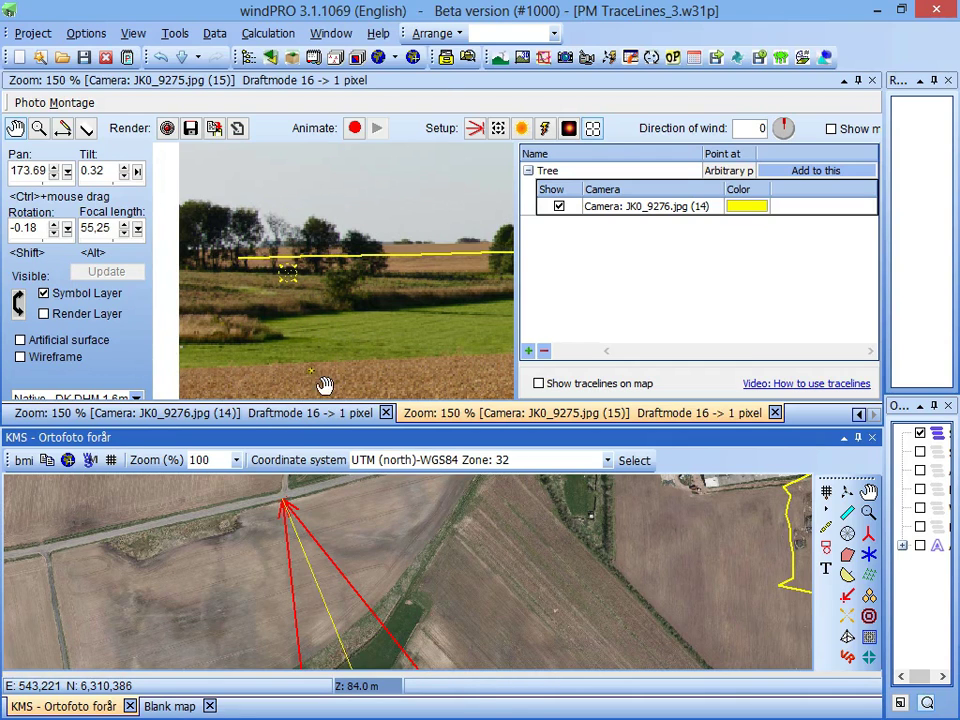
left_click(290, 515)
left_click(316, 300)
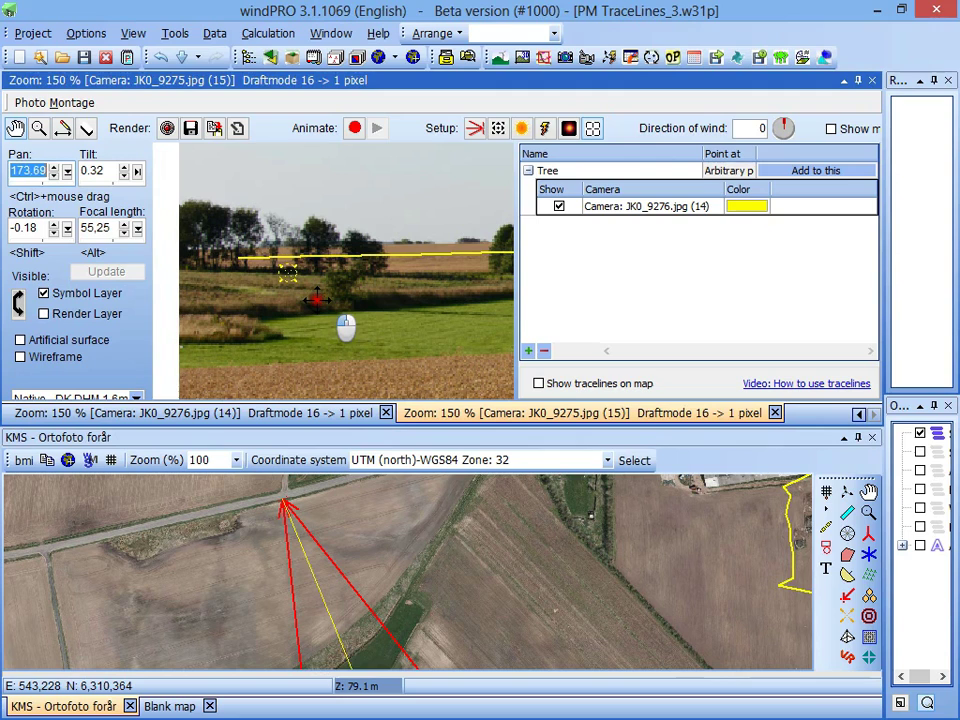
mouse_move(316, 300)
left_mouse_down()
mouse_move(300, 292)
mouse_move(316, 290)
left_mouse_up()
Step: Hide the tracelines list and pan across the zoomed-out photo to check the Tree trace along the horizon
left_click(592, 129)
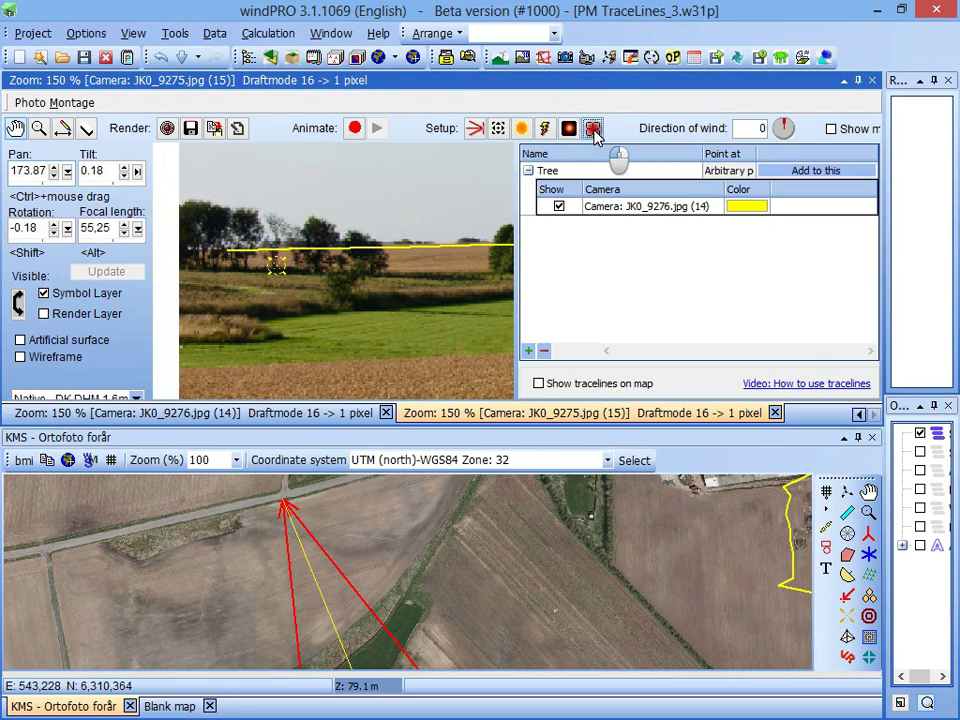
mouse_move(621, 325)
left_mouse_down()
mouse_move(403, 300)
mouse_move(574, 298)
mouse_move(424, 306)
left_mouse_up()
mouse_move(613, 304)
left_mouse_down()
mouse_move(321, 317)
mouse_move(624, 315)
mouse_move(470, 311)
left_mouse_up()
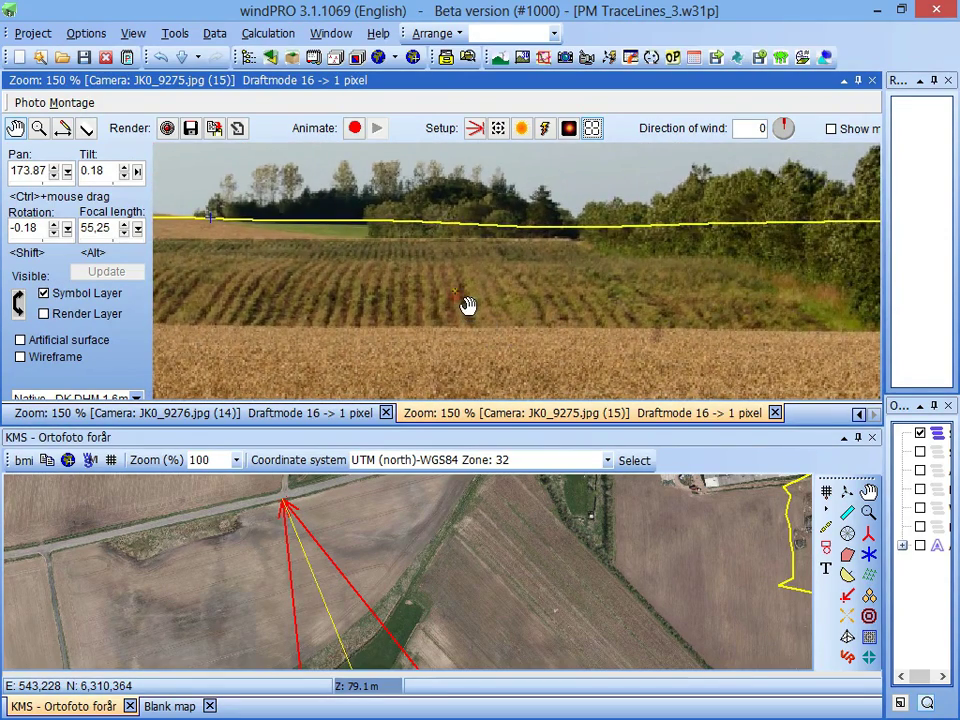
scroll(469, 311, "down", 2)
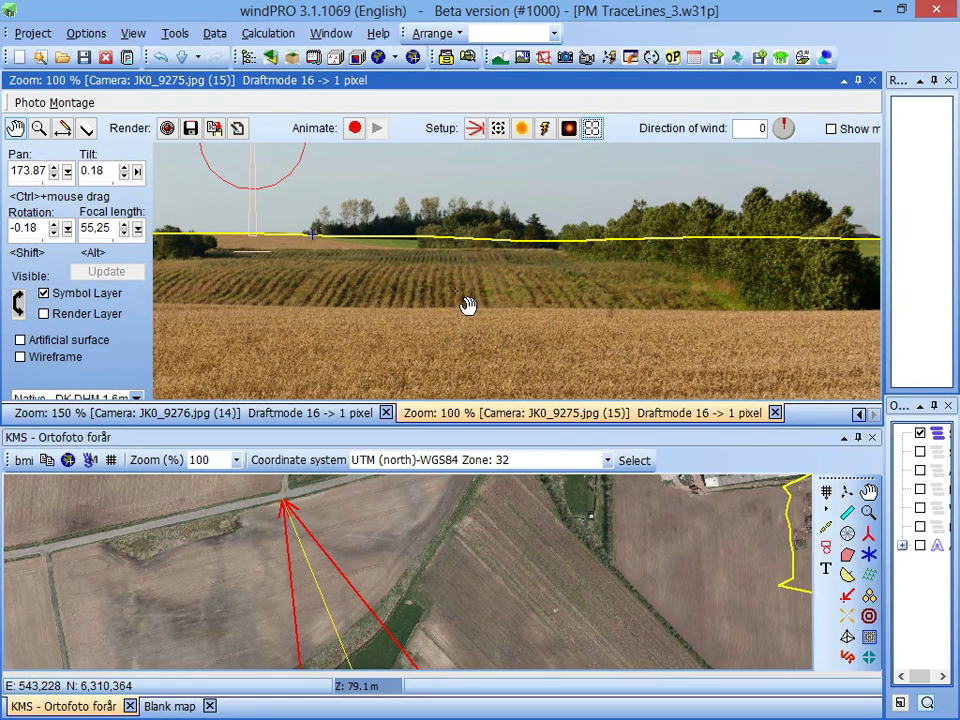
mouse_move(467, 308)
left_mouse_down()
mouse_move(503, 339)
mouse_move(489, 321)
left_mouse_up()
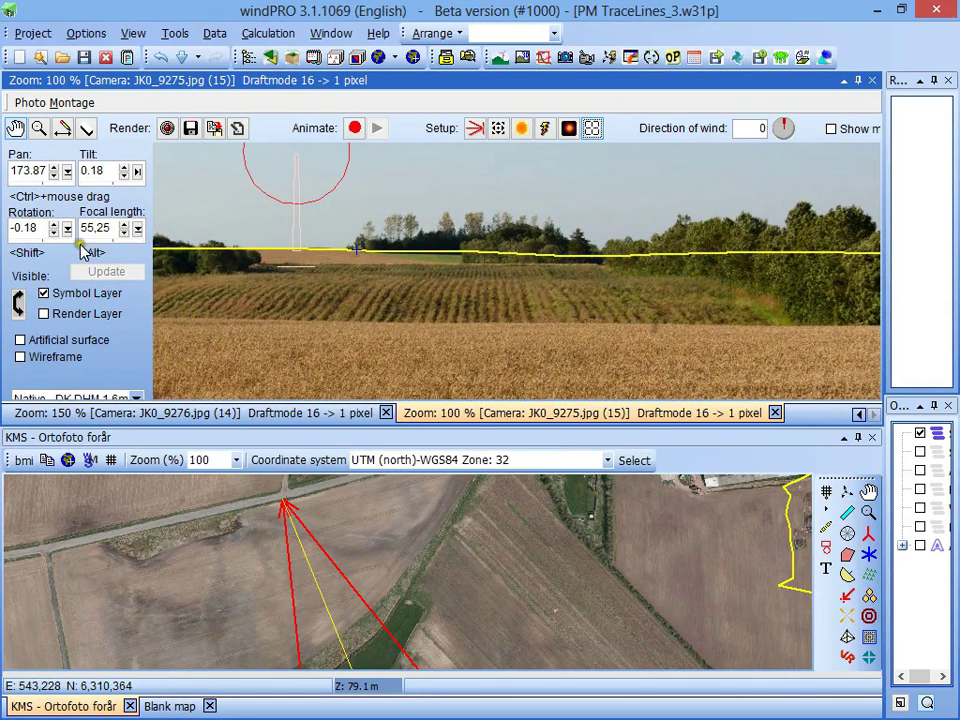
left_click_drag(587, 313, 334, 306)
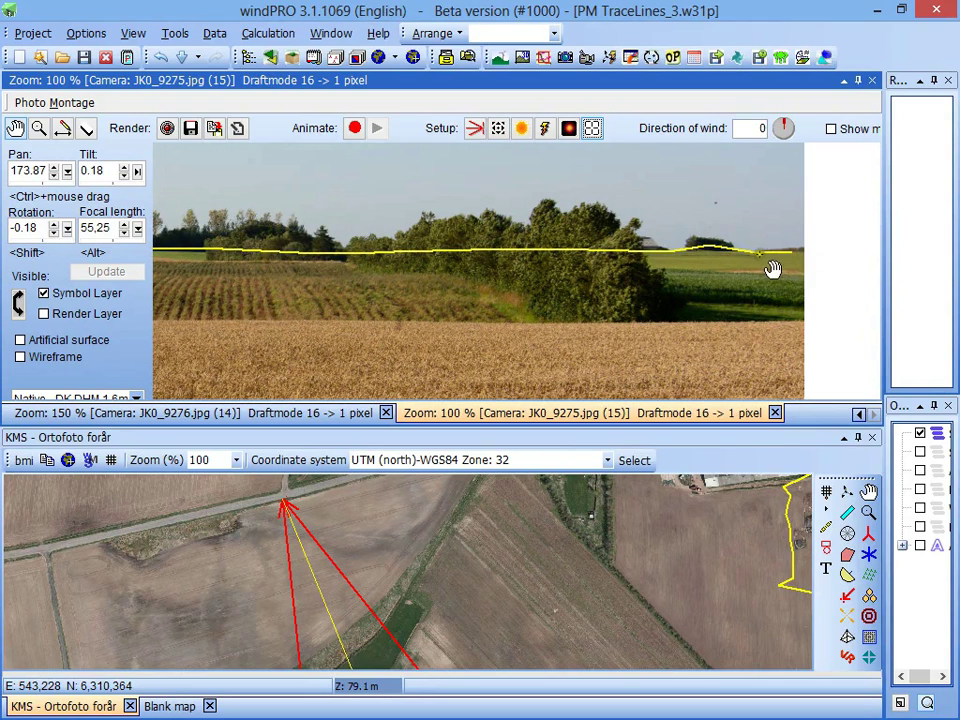
left_click(362, 340)
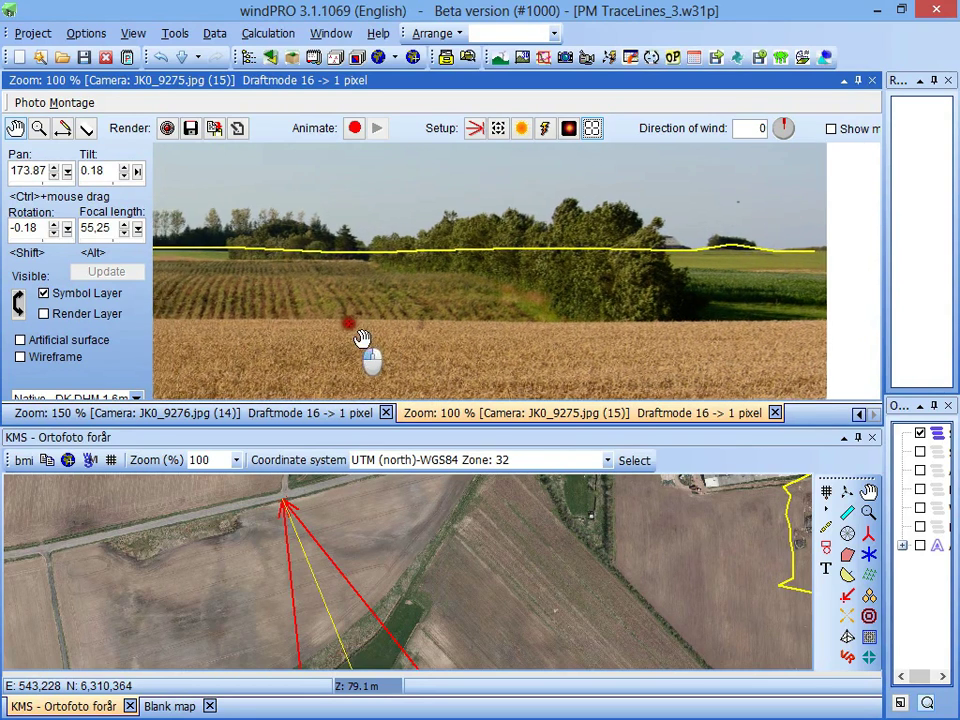
left_click_drag(362, 340, 673, 315)
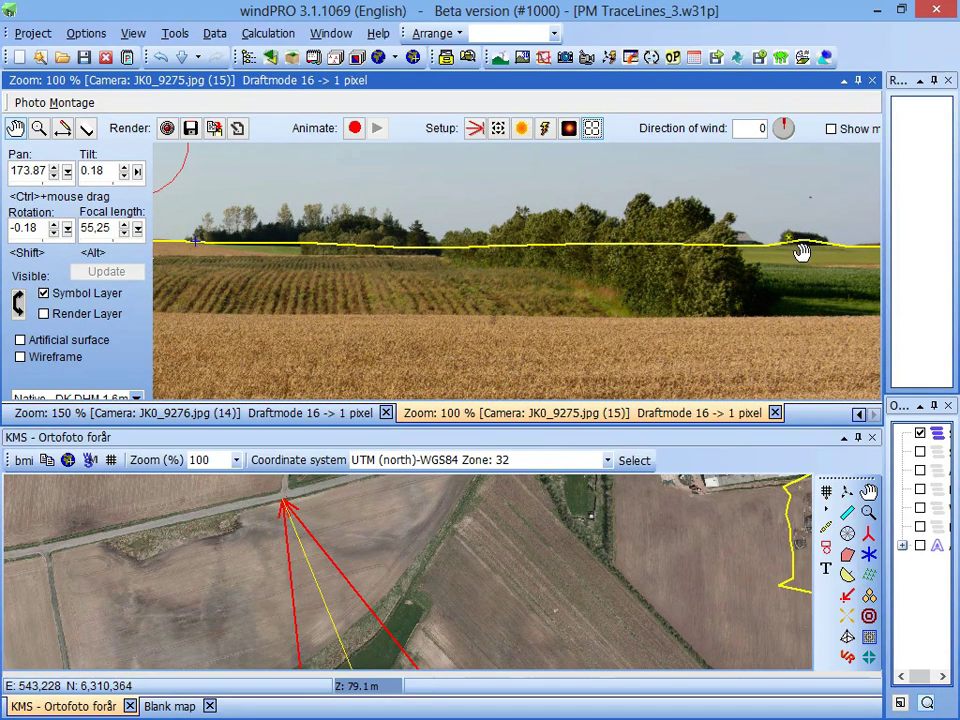
left_click_drag(409, 296, 294, 296)
left_click_drag(410, 298, 208, 296)
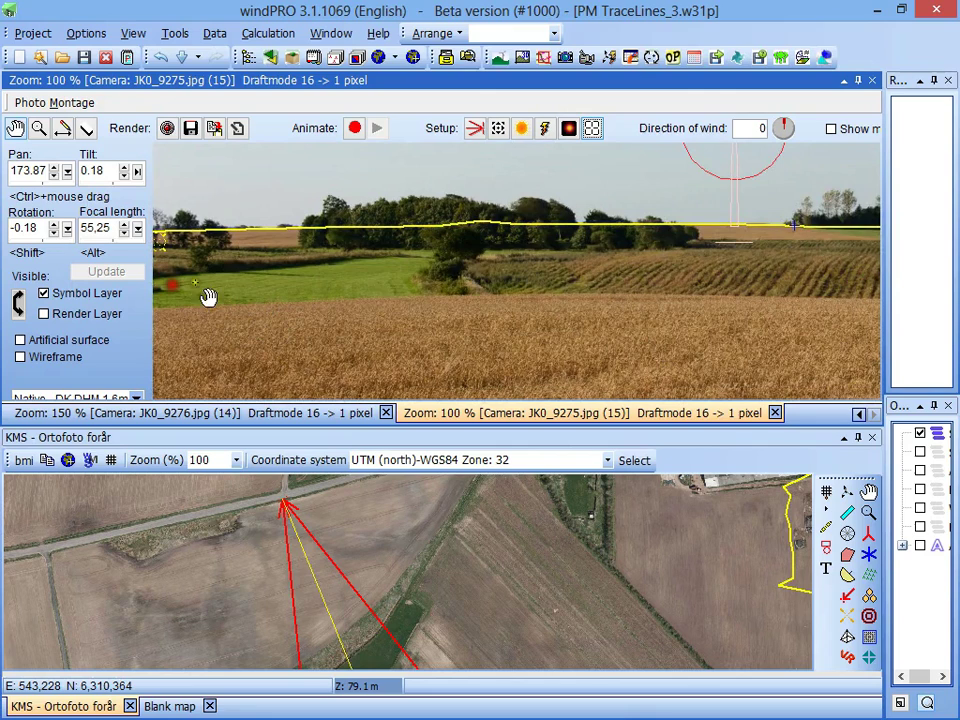
mouse_move(512, 272)
left_mouse_down()
mouse_move(542, 300)
mouse_move(527, 277)
left_mouse_up()
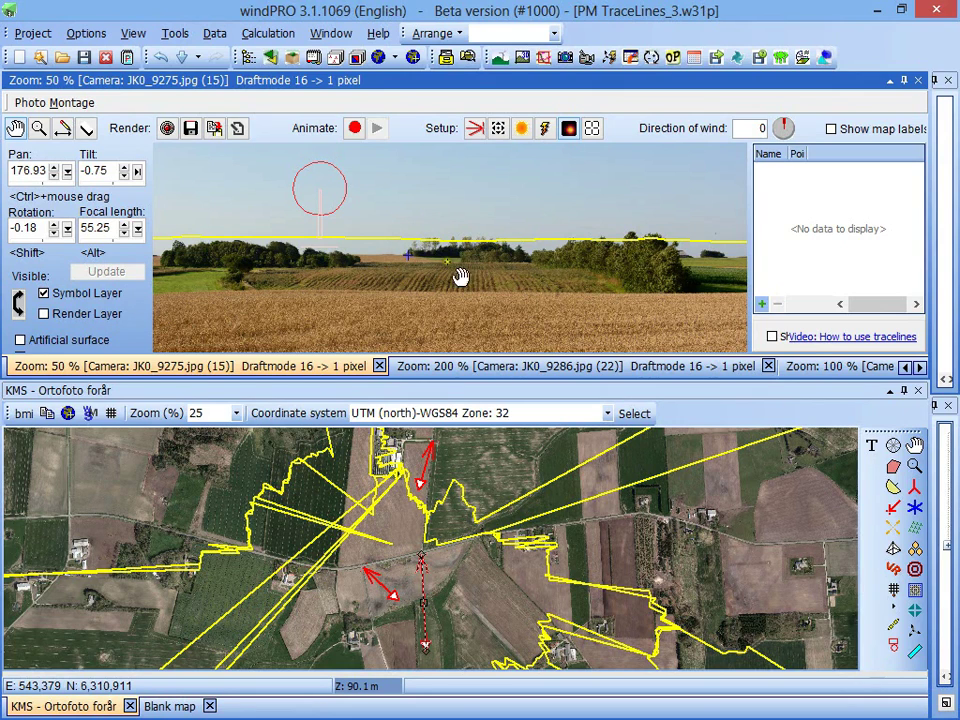
Step: Re-aim JK0_9275 to pan 173.90, tilt -0.83 along the tree line, then select camera JK0_9286 on the map
mouse_move(428, 245)
left_mouse_down()
mouse_move(436, 186)
mouse_move(492, 253)
mouse_move(522, 263)
mouse_move(455, 264)
mouse_move(462, 254)
mouse_move(518, 255)
mouse_move(543, 238)
mouse_move(508, 231)
mouse_move(466, 252)
left_mouse_up()
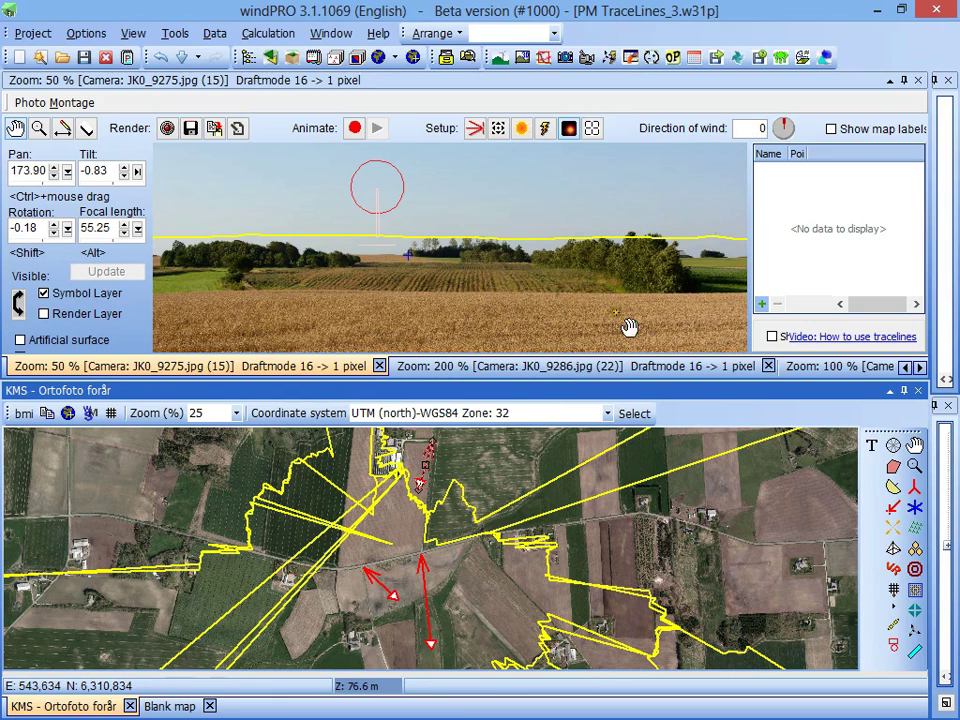
left_click_drag(690, 294, 639, 279)
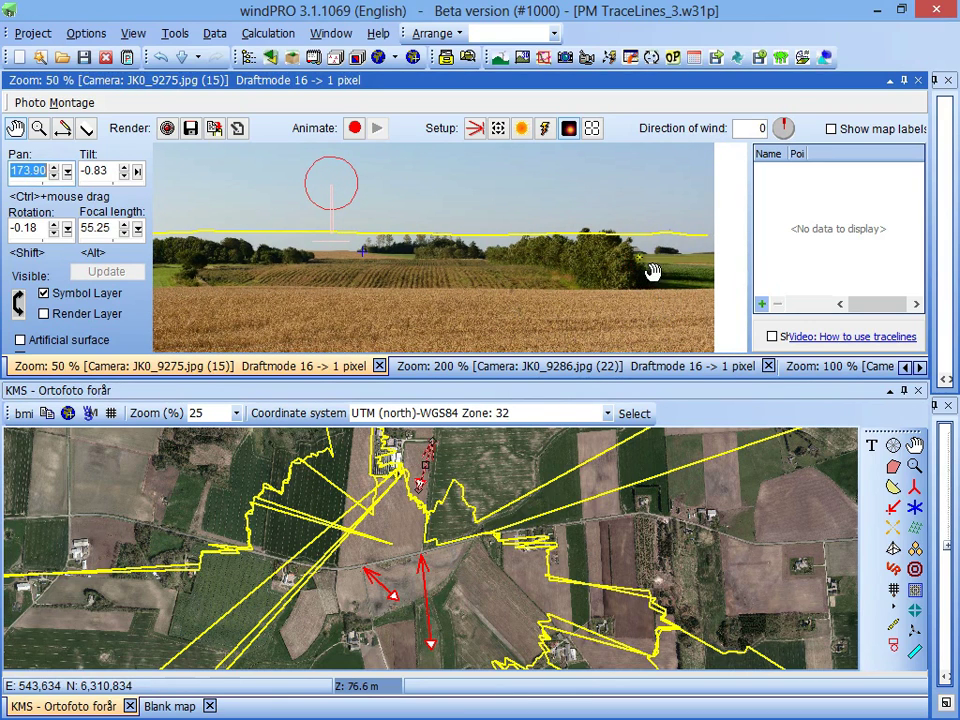
scroll(463, 262, "up", 3)
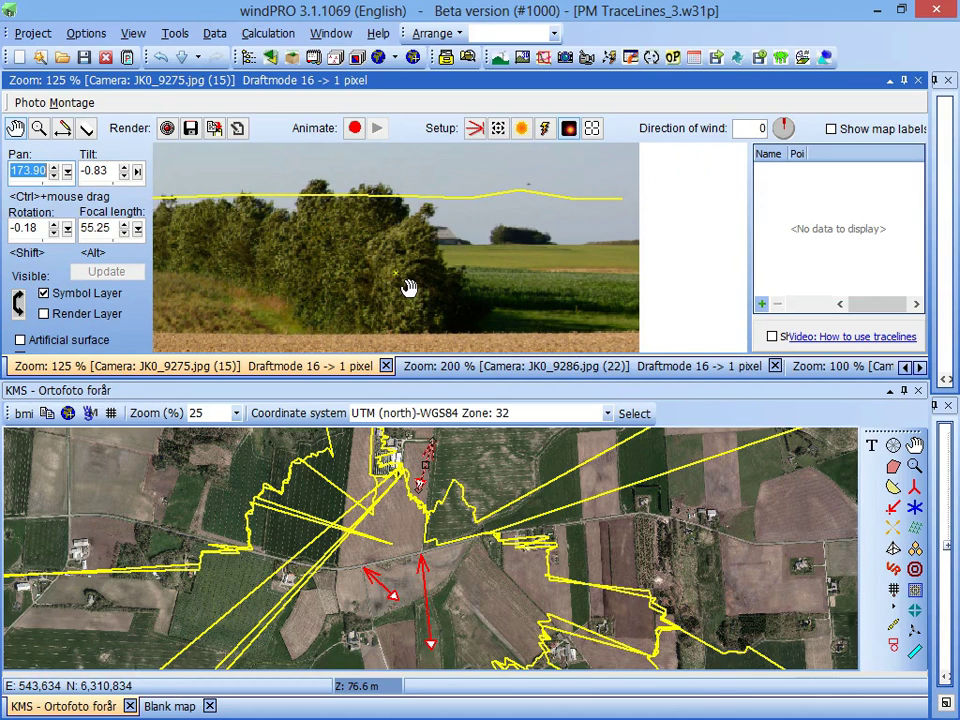
scroll(401, 273, "down", 3)
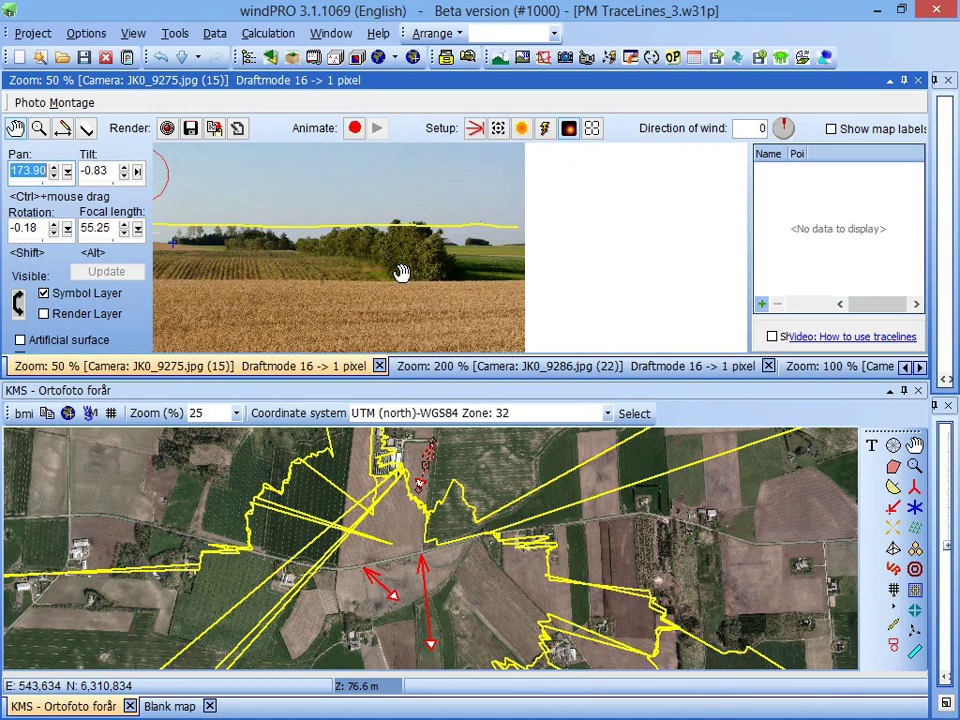
left_click_drag(381, 262, 431, 262)
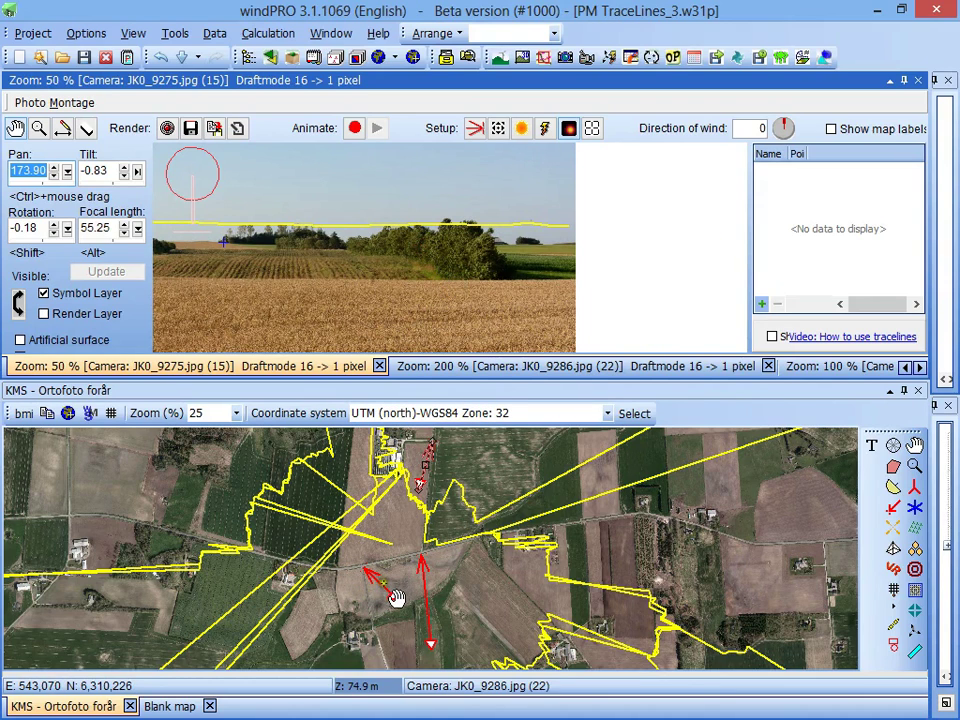
left_click(441, 471)
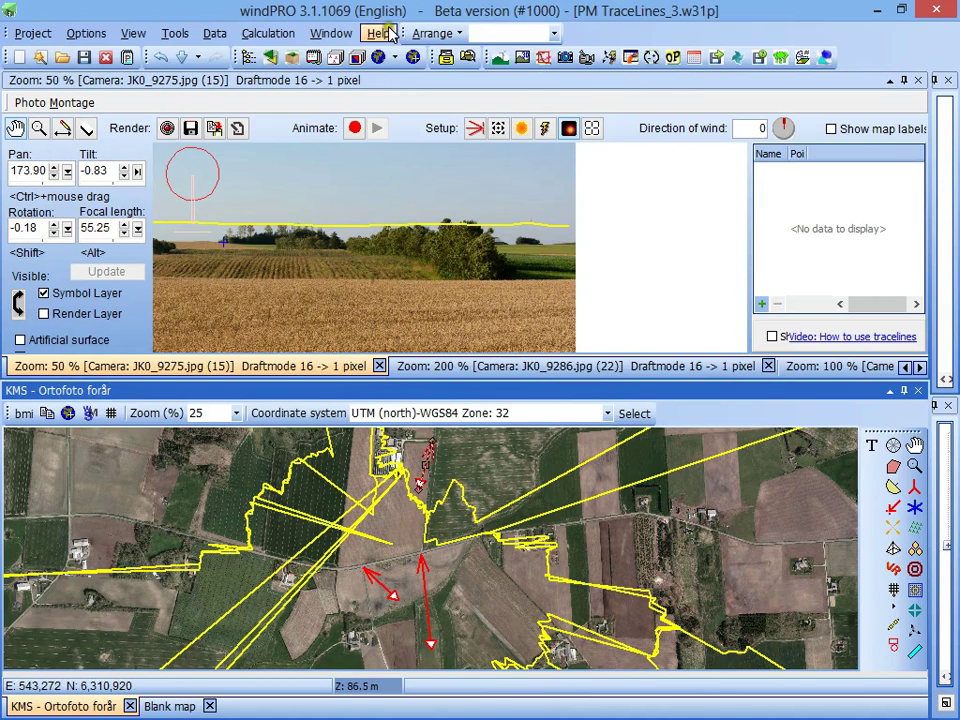
Step: Open the photomontage for camera JK0_9286.jpg (22) from the camera list
left_click(565, 56)
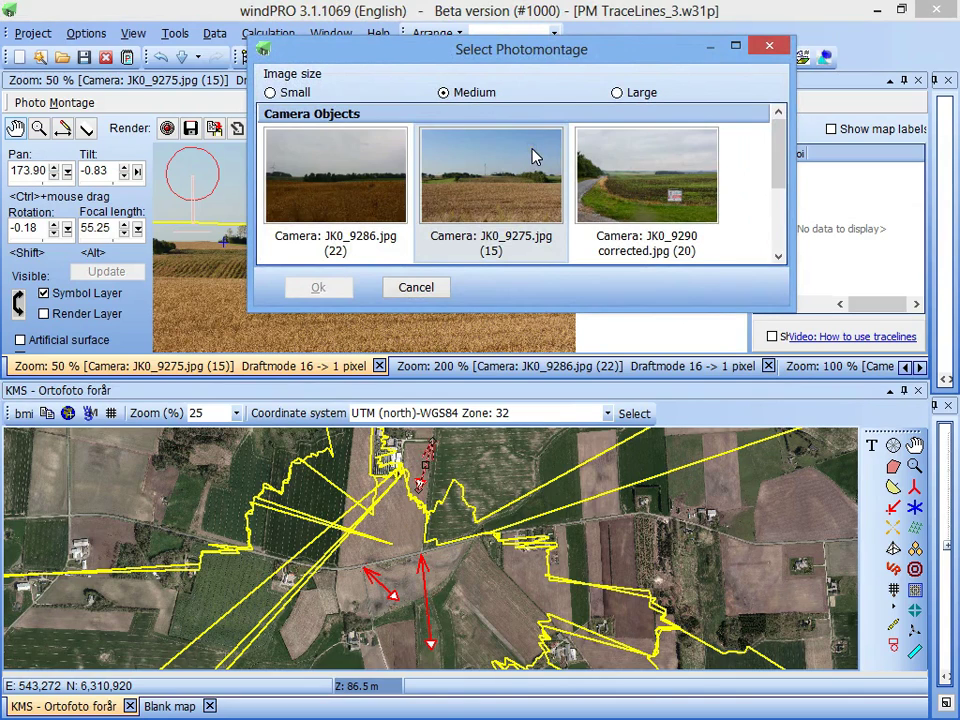
left_click(377, 176)
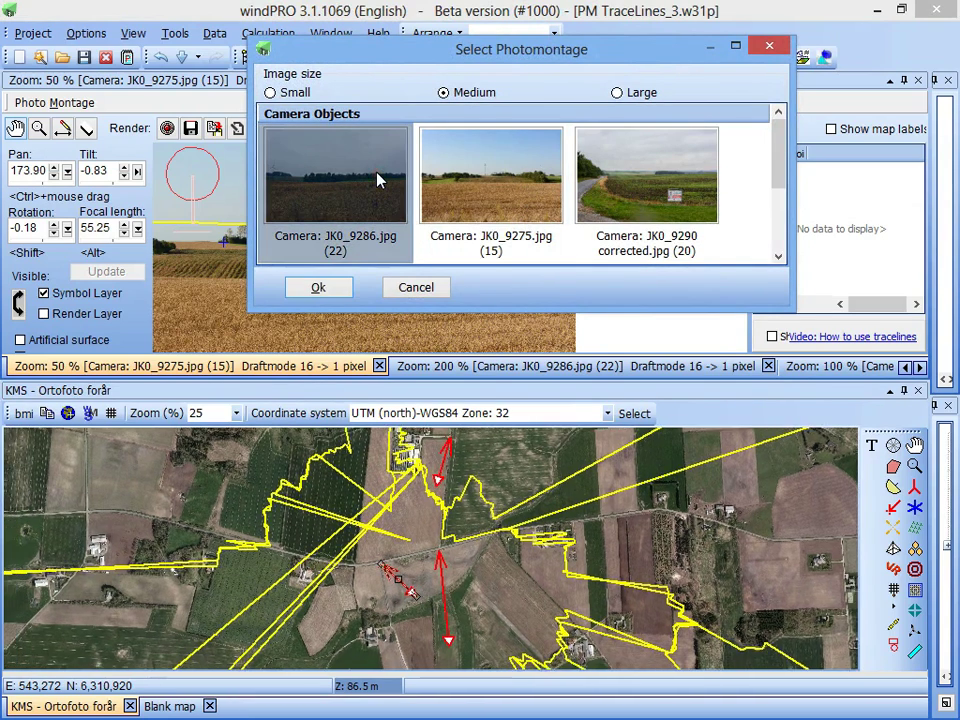
left_click(567, 176)
left_click(628, 176)
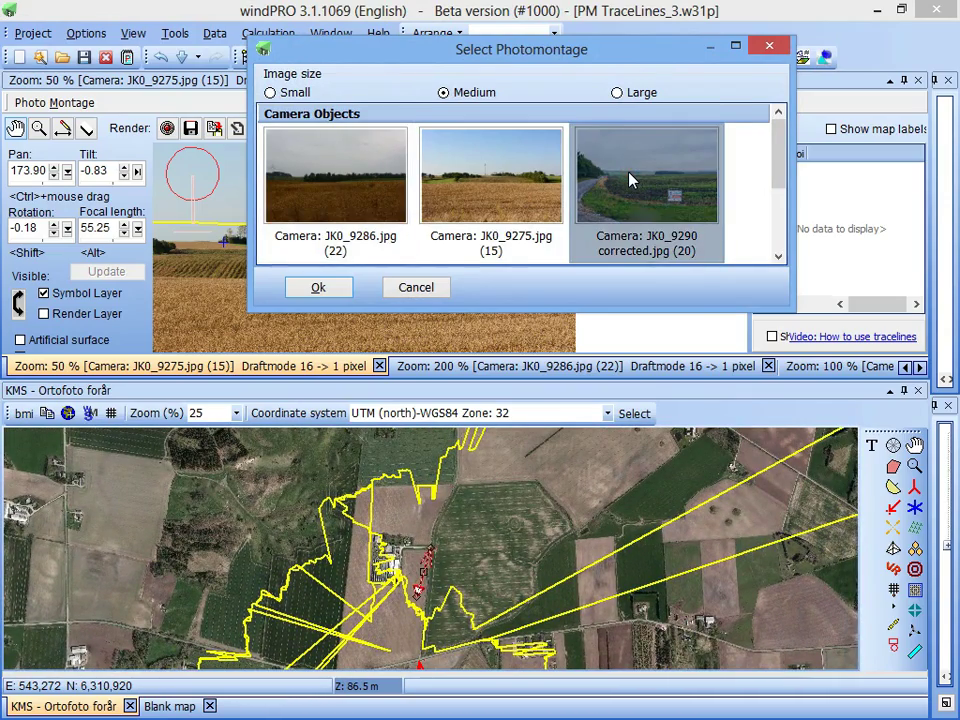
left_click(343, 176)
double_click(344, 176)
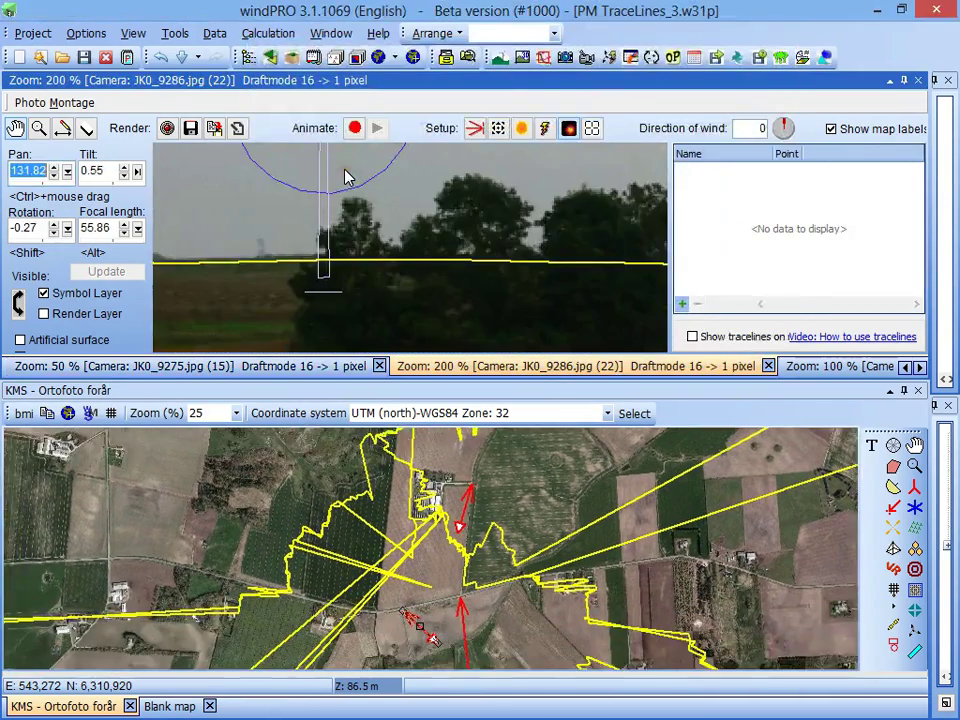
Step: Zoom and pan the JK0_9286 photo to inspect the turbines above the yellow trace
scroll(366, 253, "down", 1)
scroll(366, 253, "down", 4)
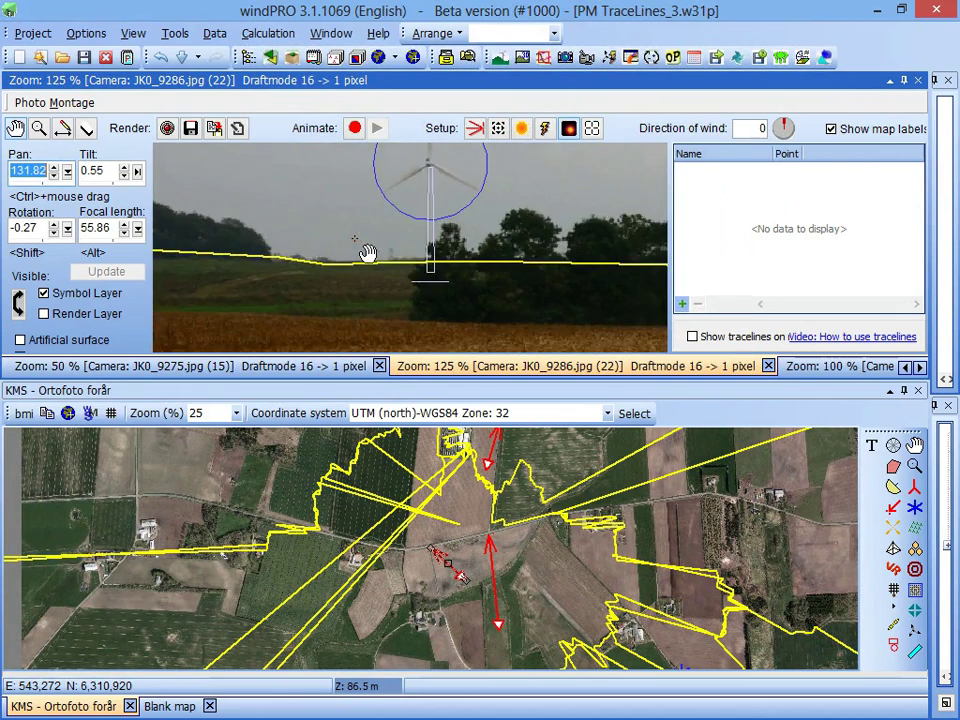
scroll(422, 262, "up", 2)
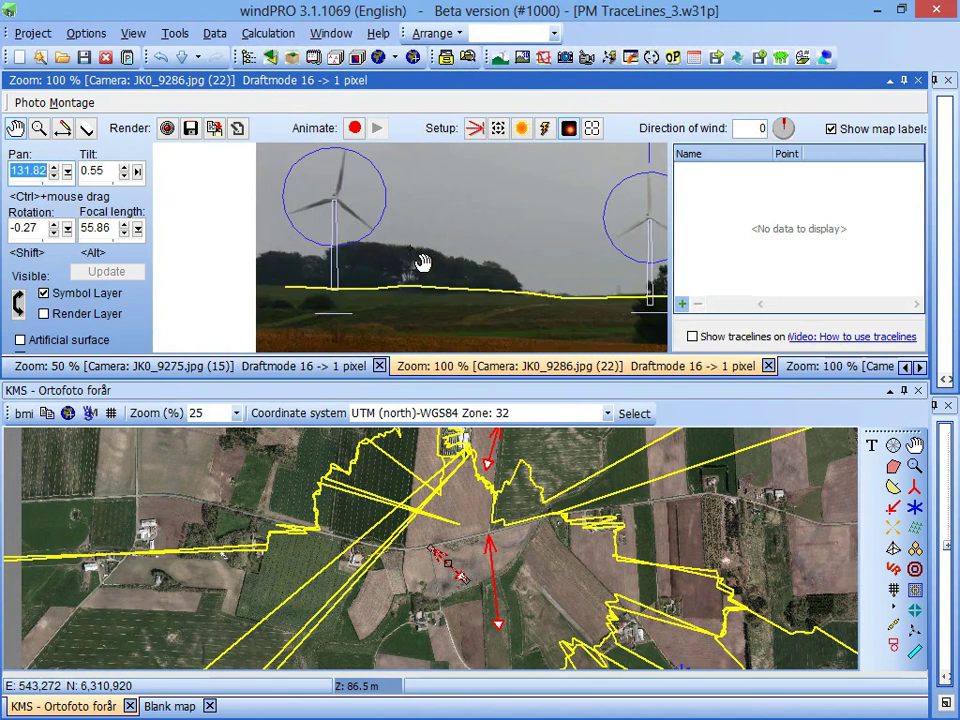
mouse_move(441, 265)
left_mouse_down()
mouse_move(540, 296)
mouse_move(343, 270)
mouse_move(549, 291)
mouse_move(422, 262)
left_mouse_up()
scroll(422, 262, "up", 1)
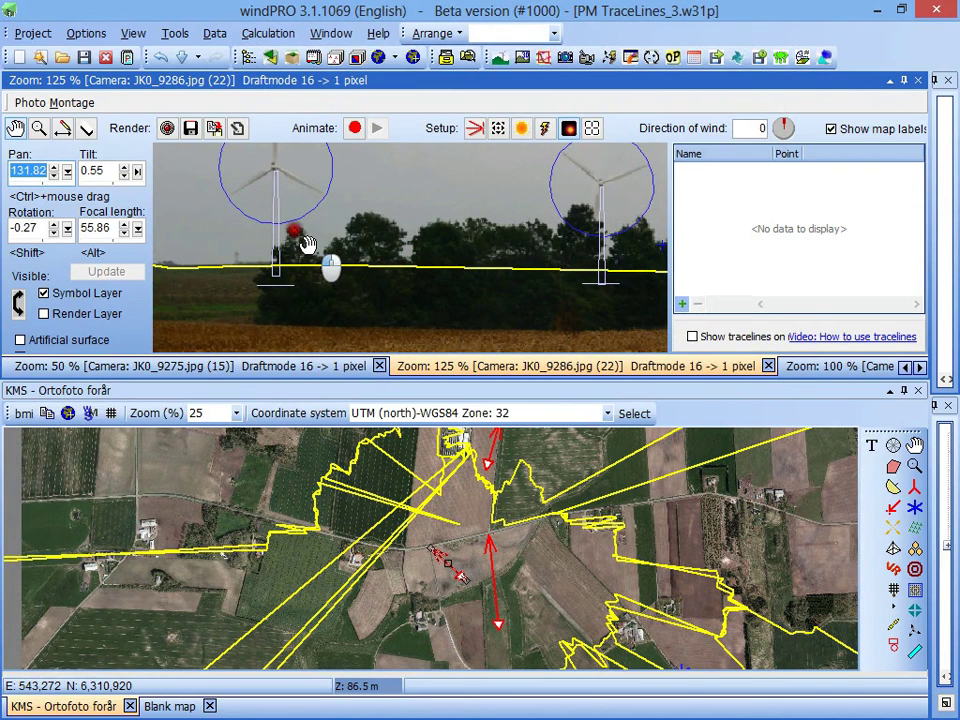
left_click_drag(307, 244, 292, 257)
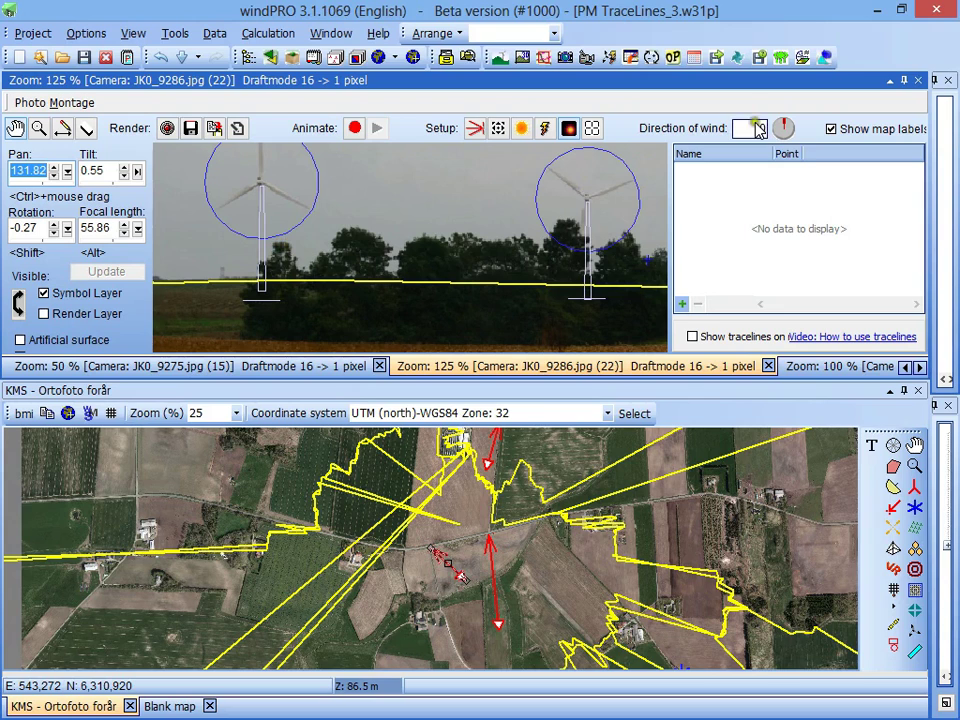
Step: Add a new arbitrary-point traceline named Tree2 to the JK0_9286.jpg photomontage
left_click(682, 303)
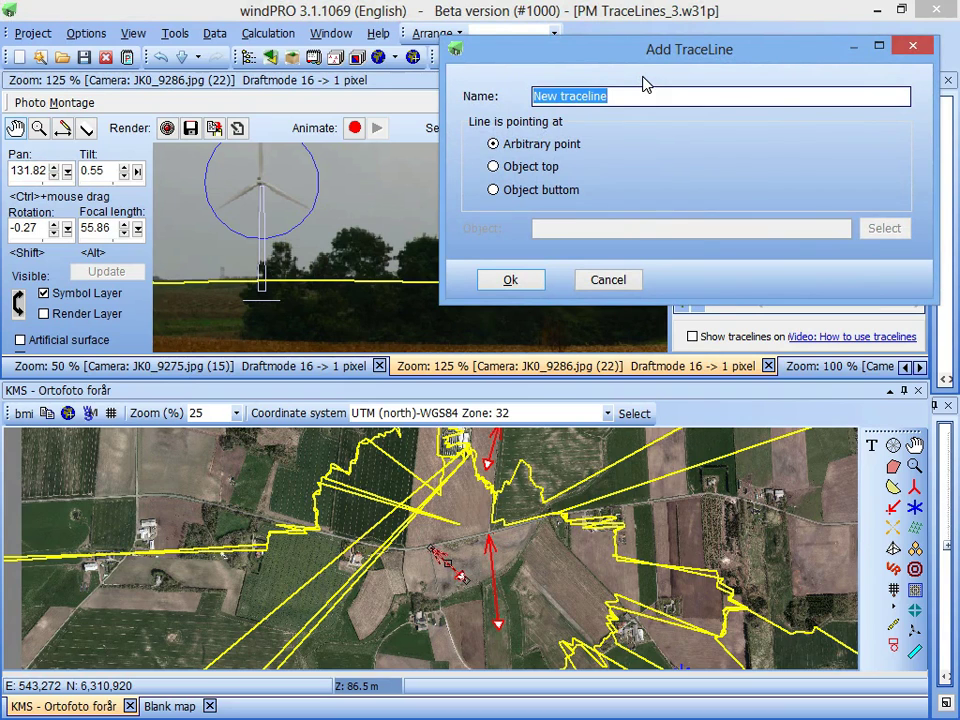
type("Tree2")
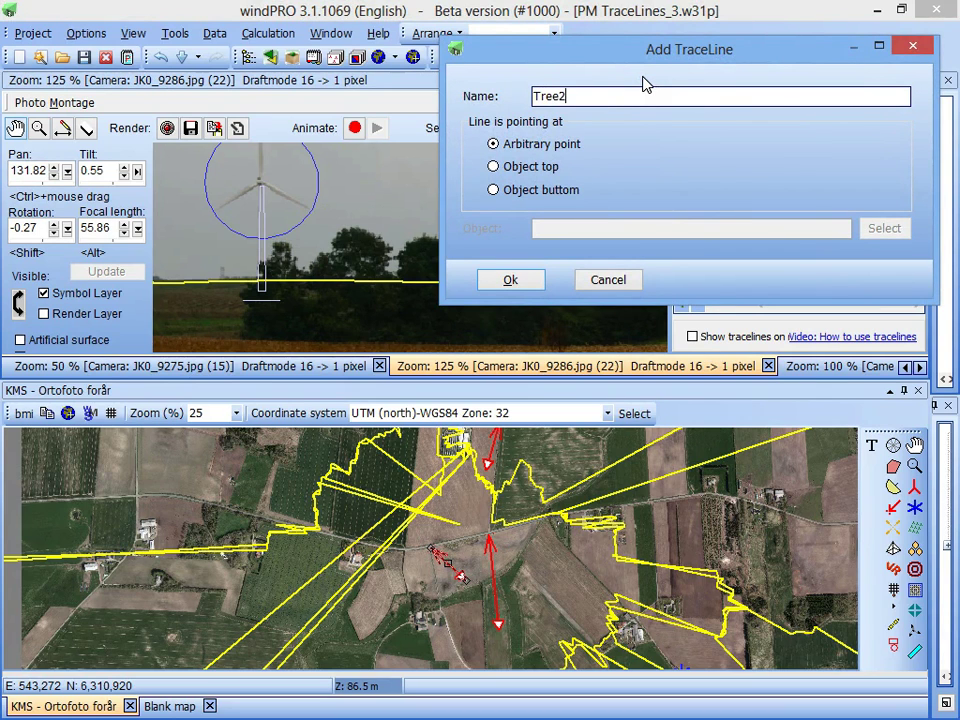
key("Return")
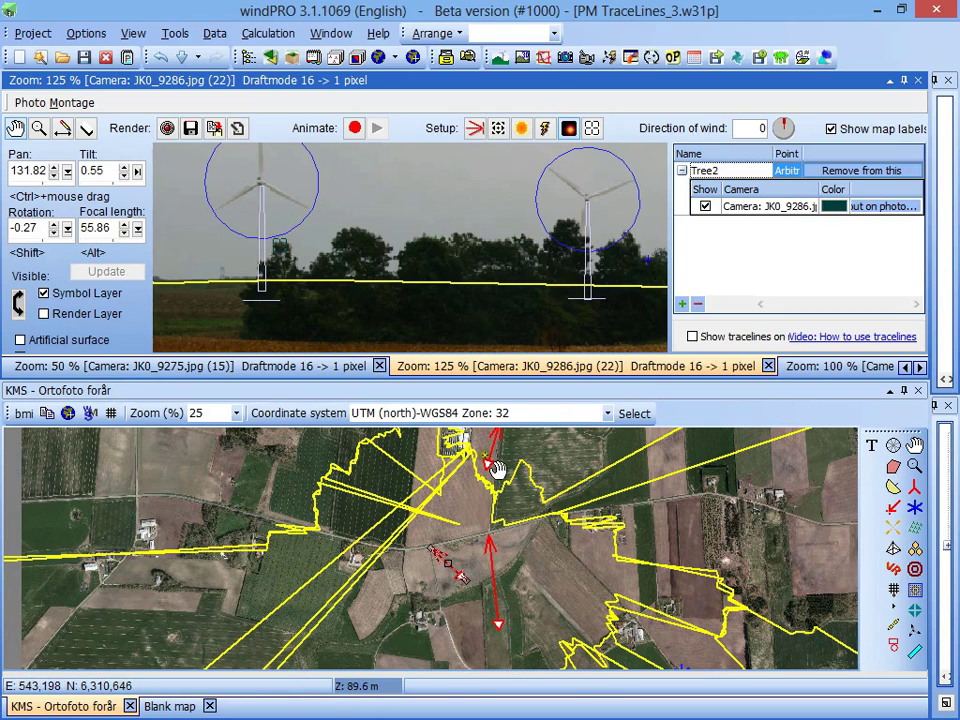
left_click(590, 56)
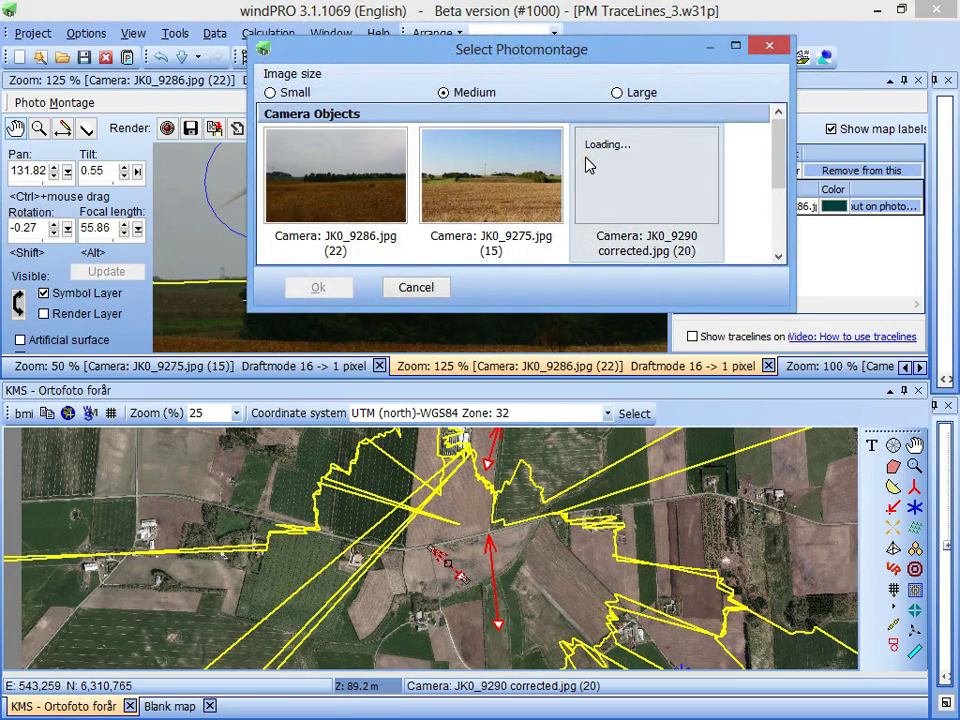
Step: Open the JK0_9290 corrected.jpg photomontage and zoom in on the tree edge
double_click(640, 173)
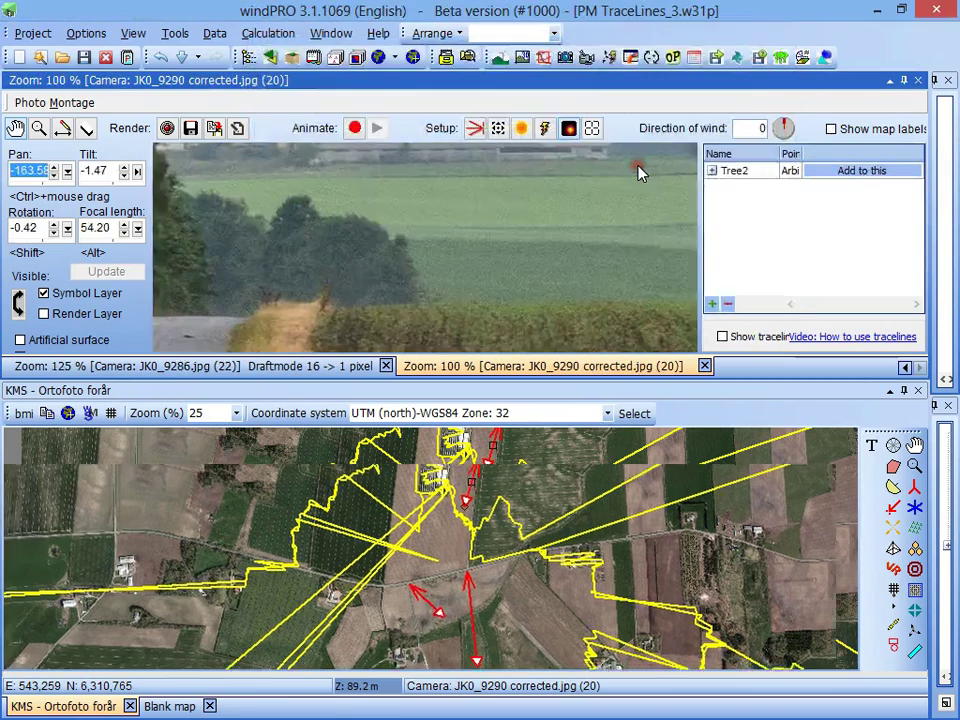
left_click_drag(490, 318, 413, 258)
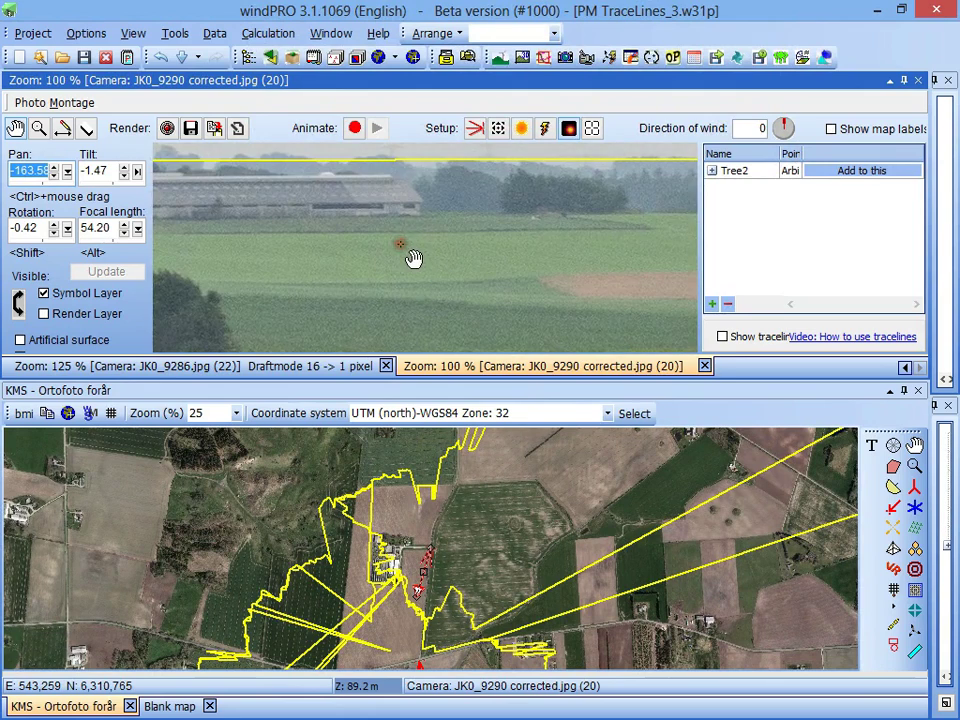
scroll(413, 258, "down", 2)
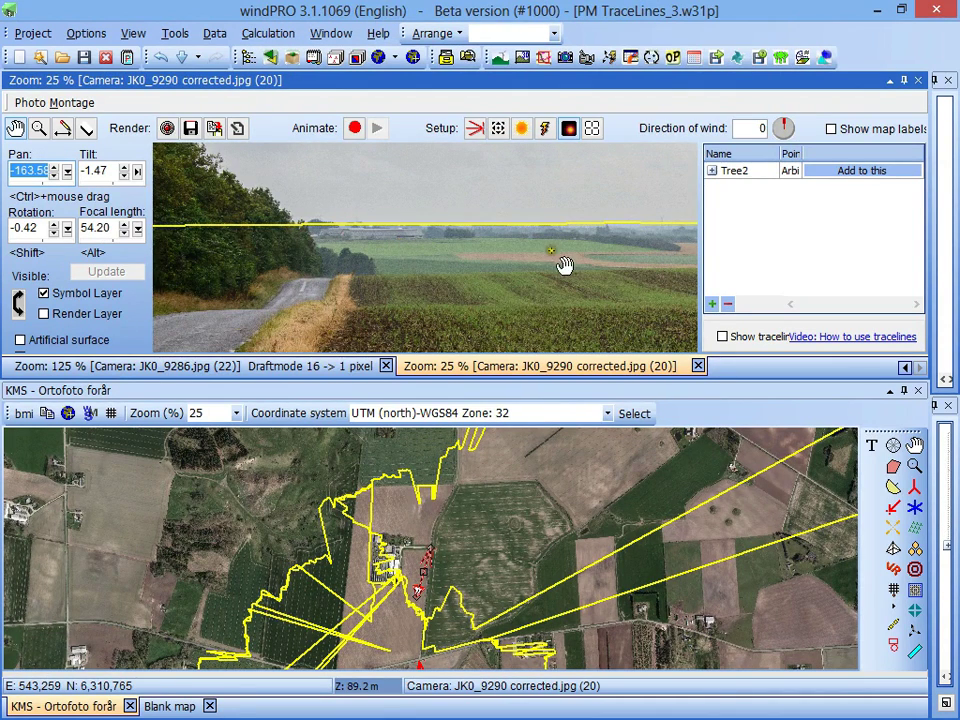
scroll(435, 262, "up", 3)
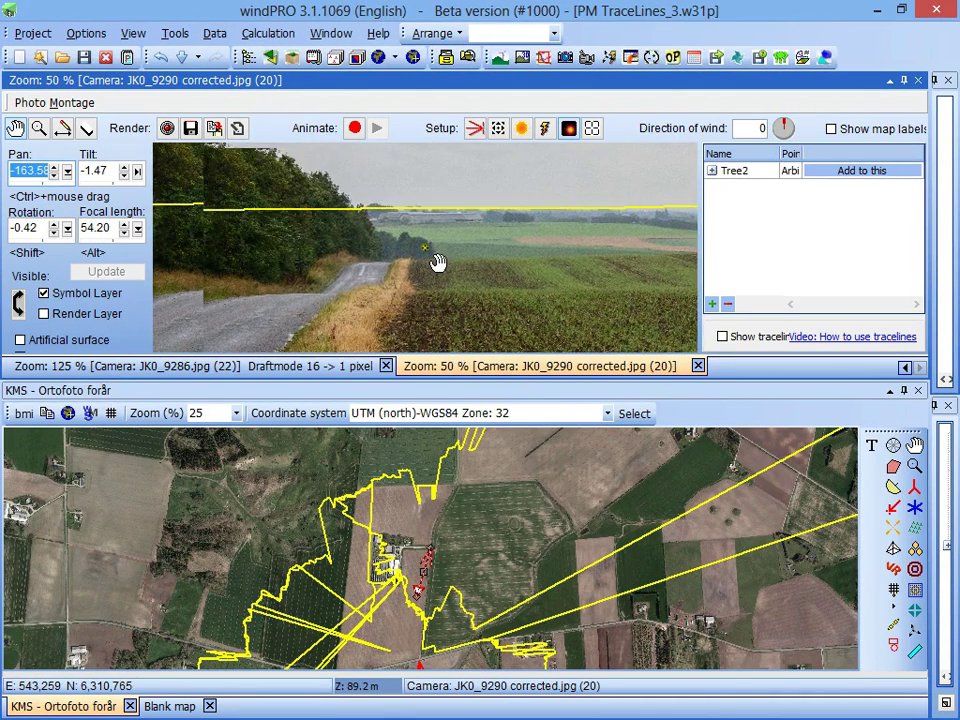
scroll(449, 262, "up", 2)
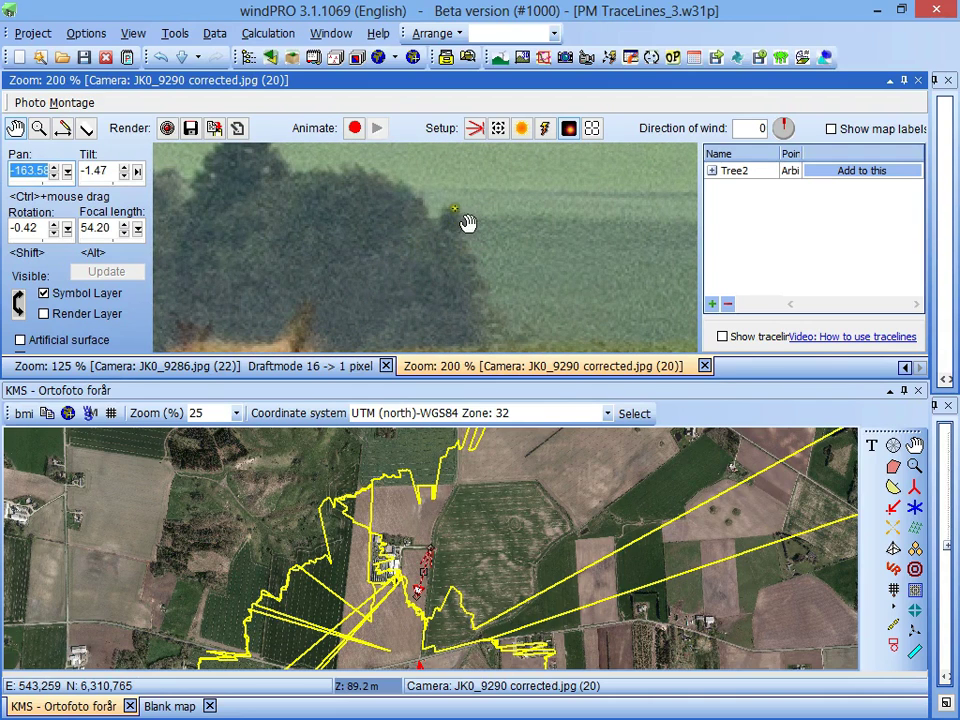
left_click_drag(475, 243, 276, 244)
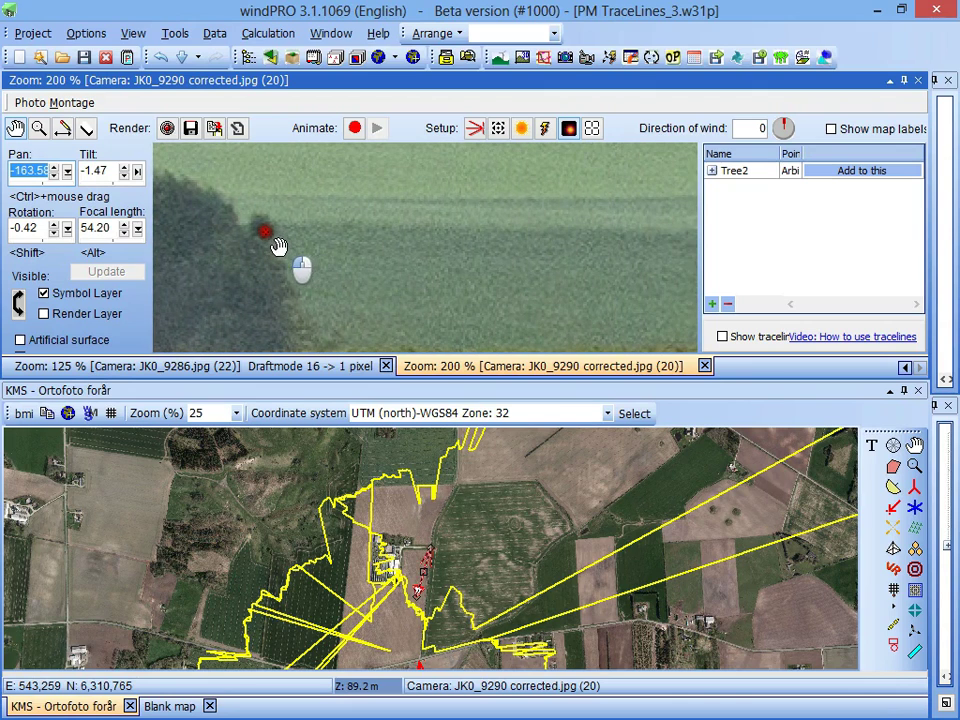
Step: Show JK0_9286's Tree2 trace line, add camera JK0_9290 to Tree2 and pin its point on the tree edge
left_click(713, 171)
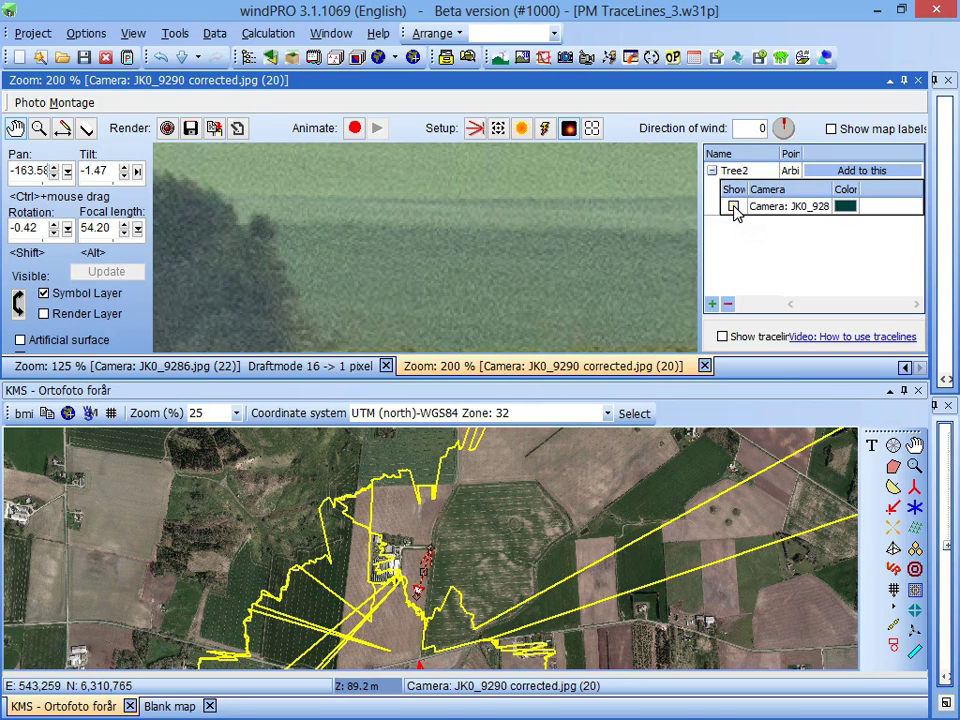
left_click(733, 207)
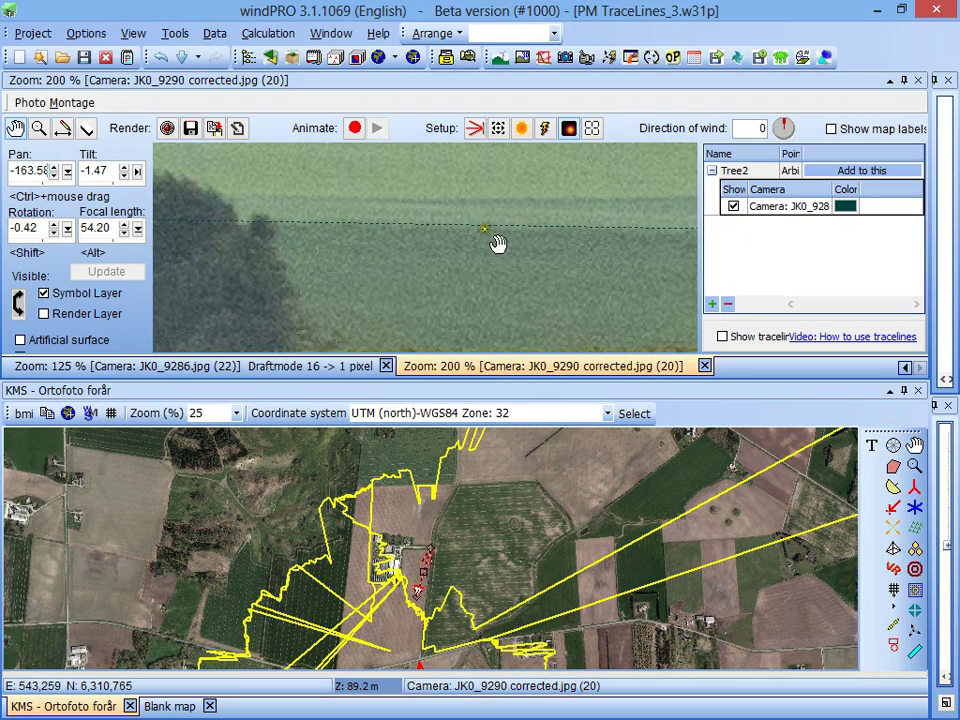
left_click_drag(469, 278, 471, 293)
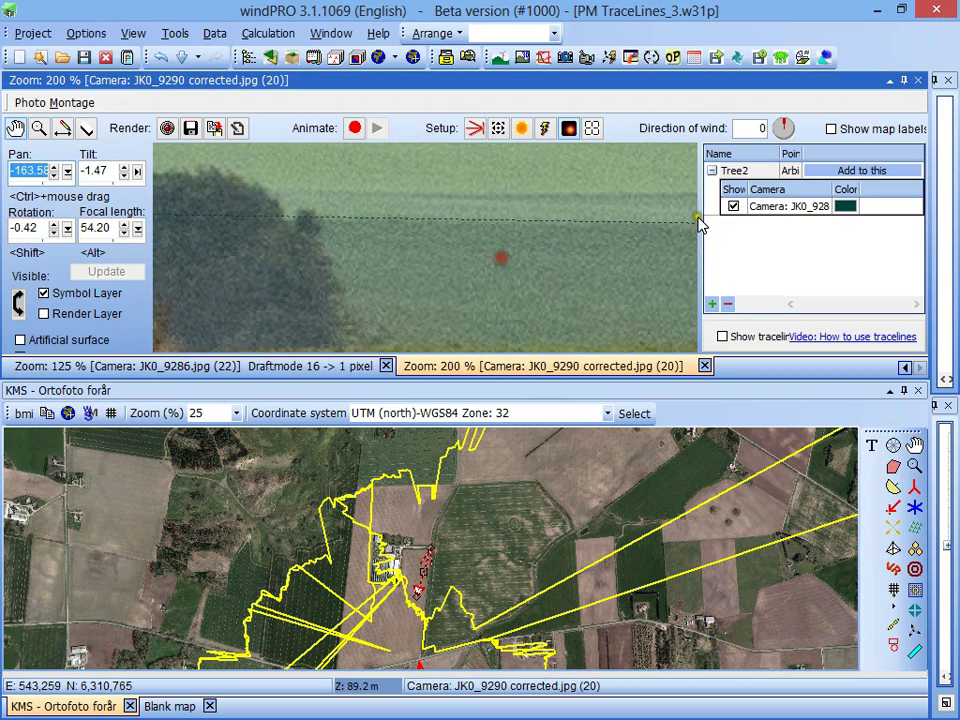
left_click(884, 176)
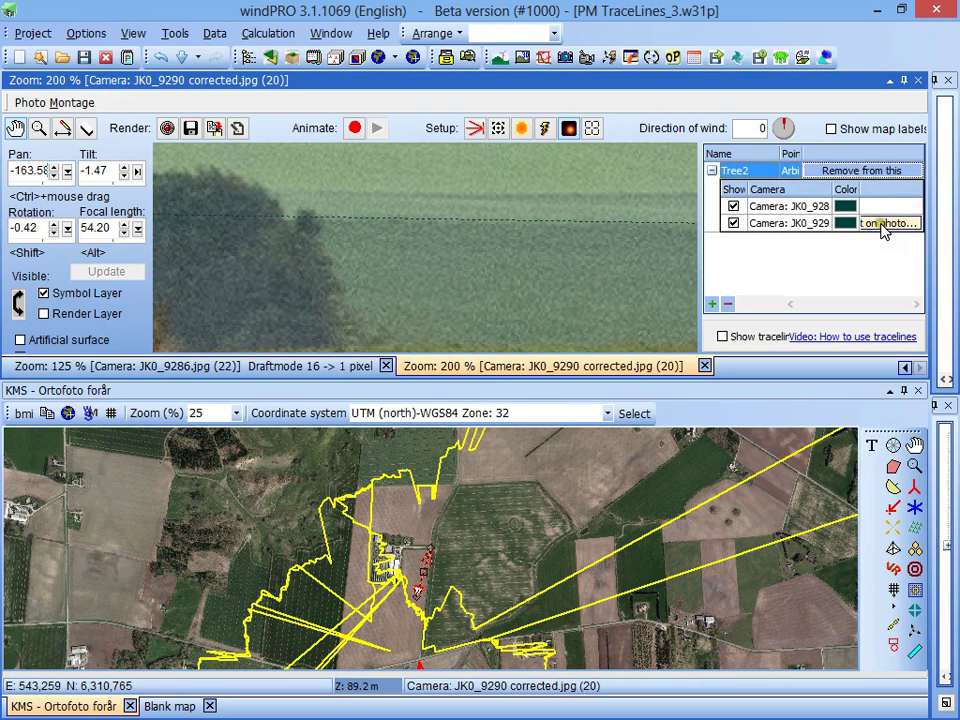
left_click(882, 223)
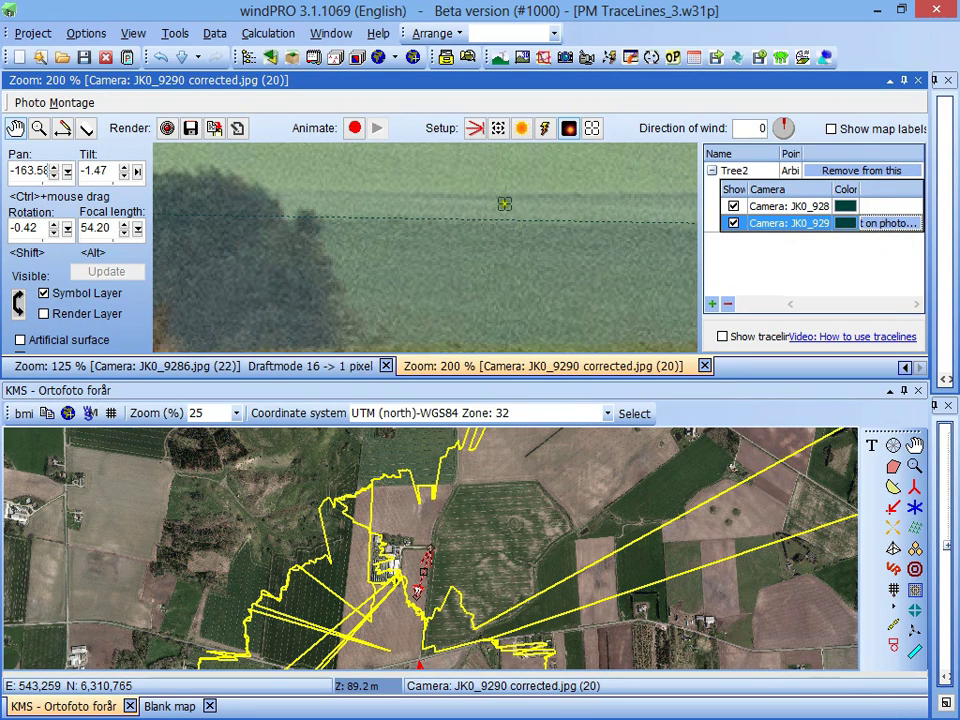
left_click(306, 214)
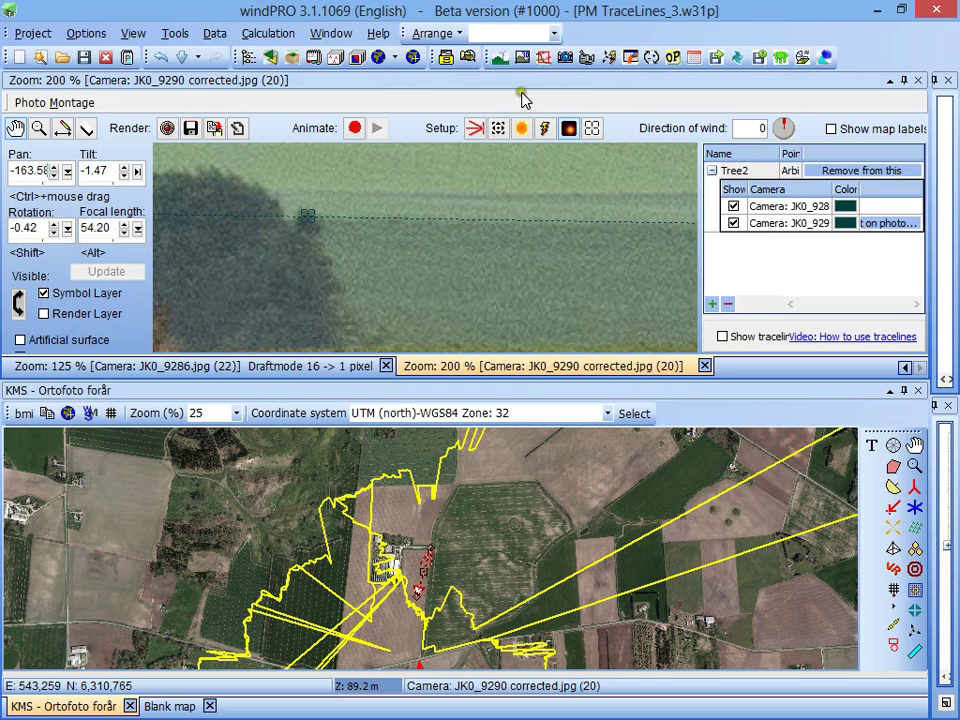
Step: Open the JK0_9275.jpg photomontage with the whole photo in view
left_click(565, 58)
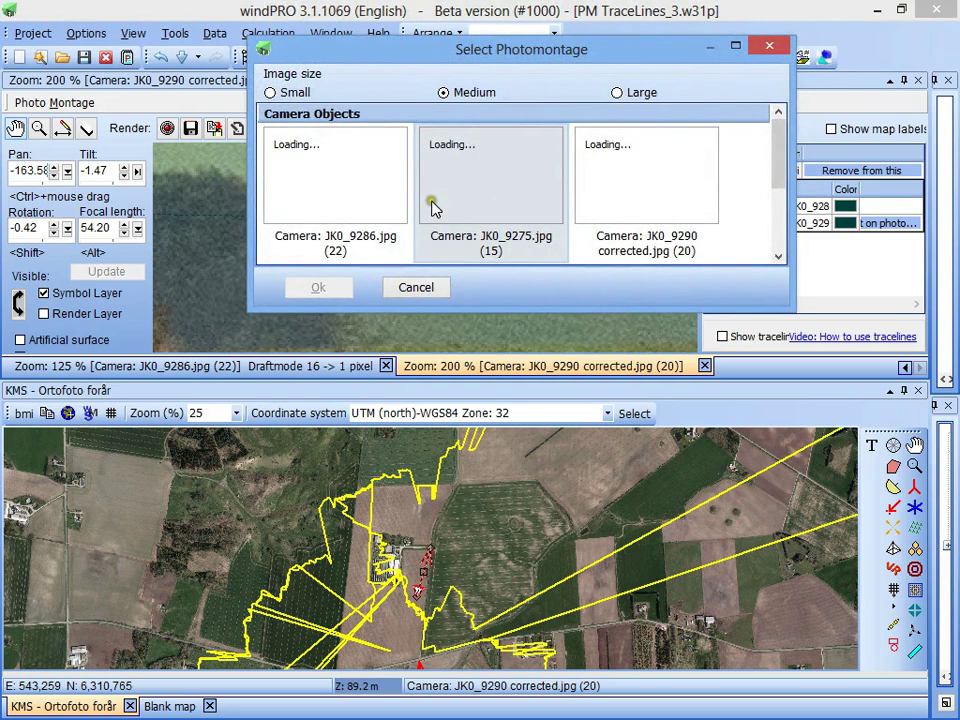
double_click(520, 178)
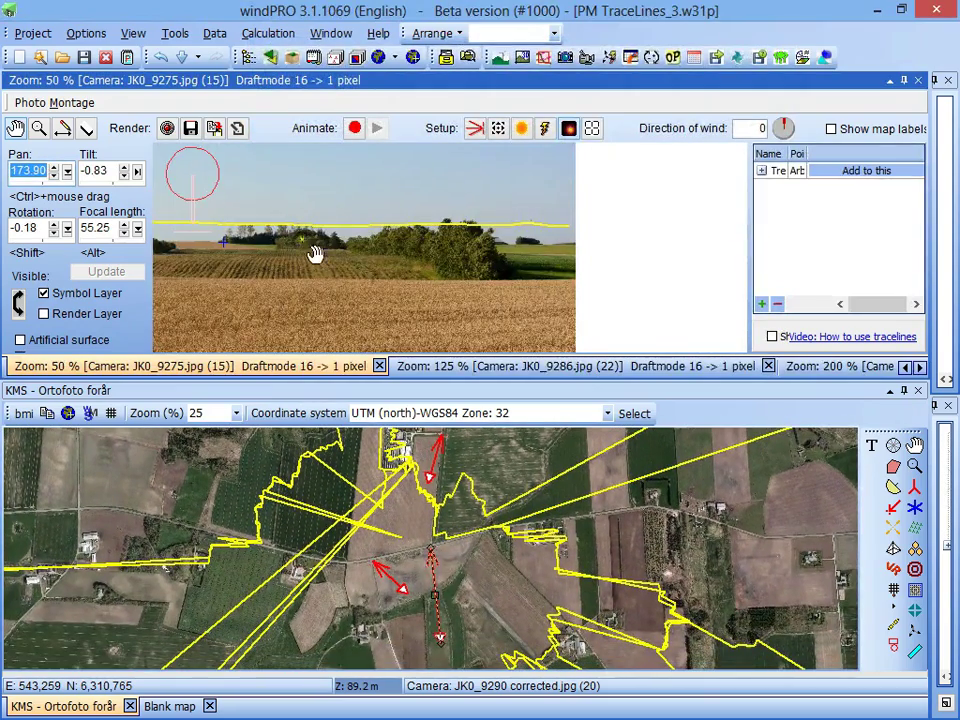
left_click_drag(315, 255, 369, 272)
Step: Display both cameras' Tree2 trace lines so they cross above the right-hand tree group
left_click(762, 171)
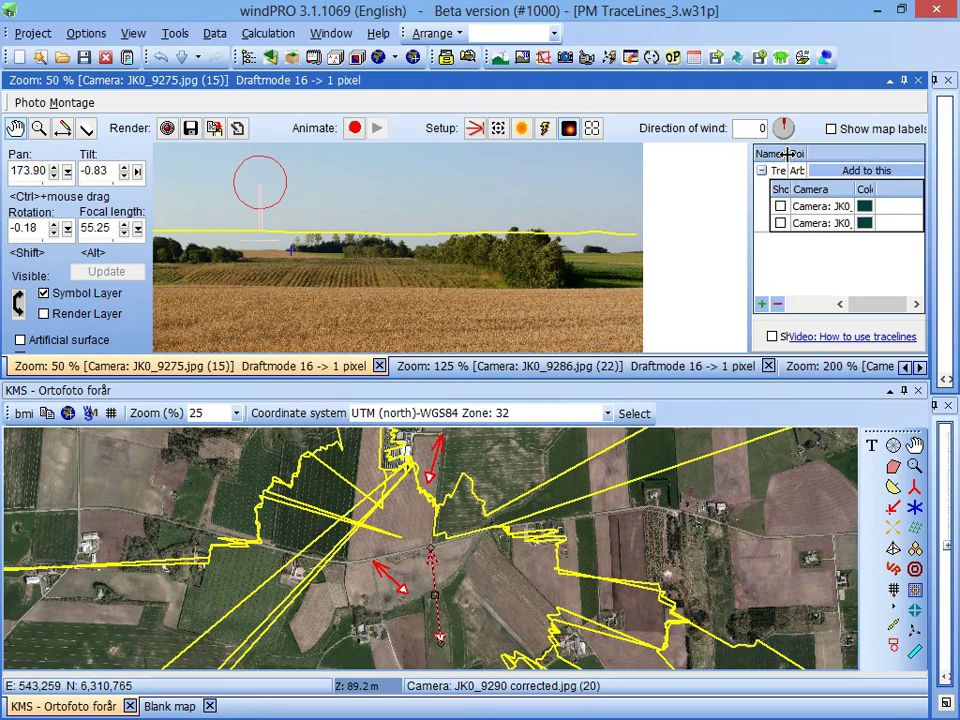
left_click(781, 206)
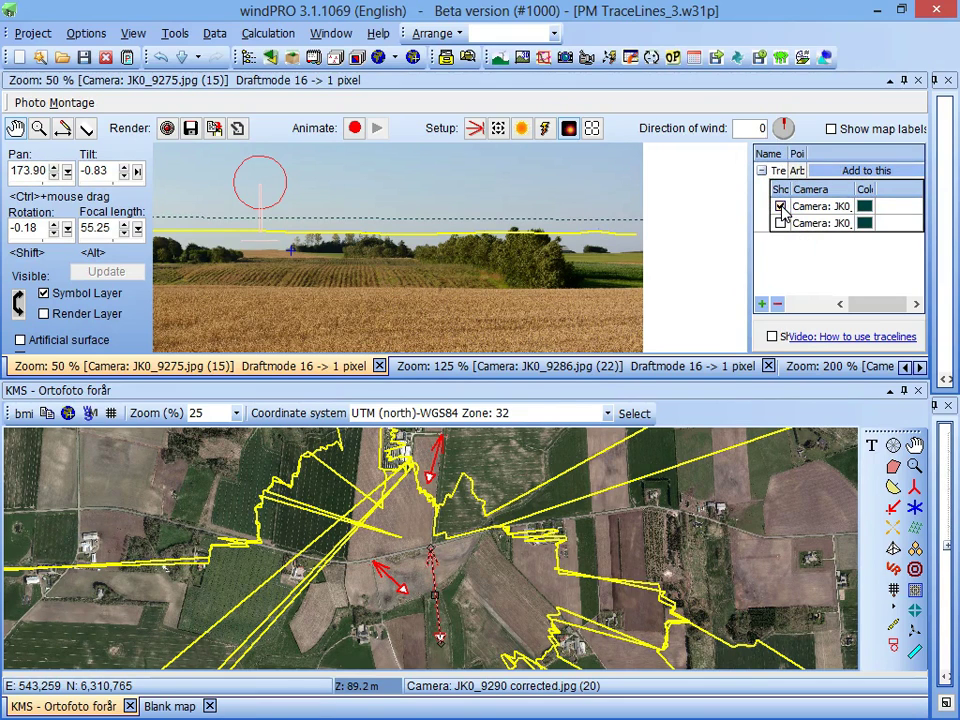
left_click(781, 224)
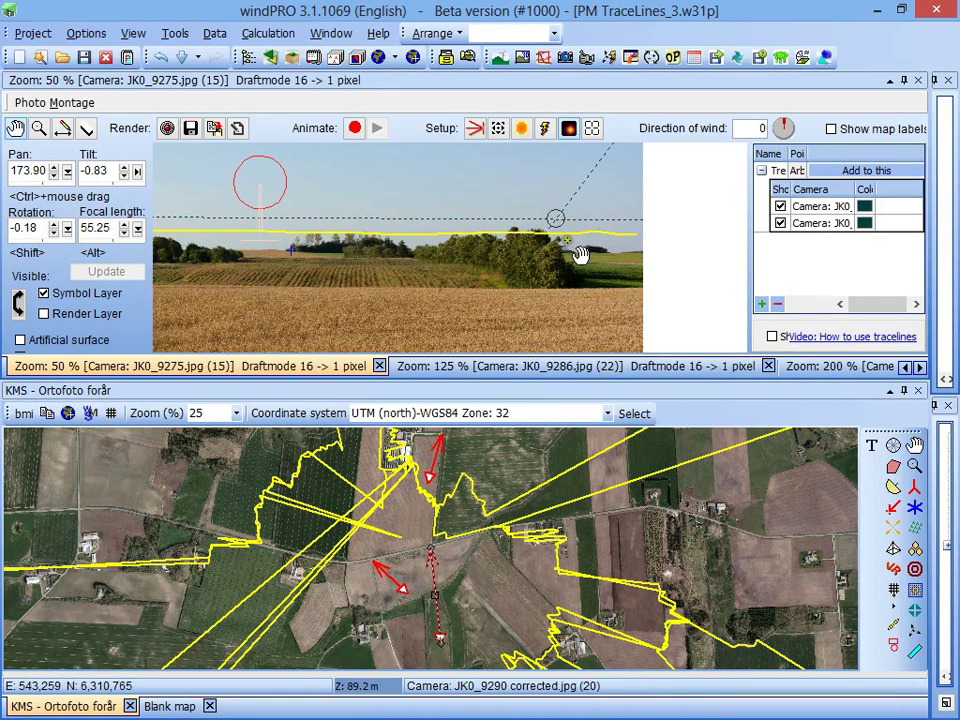
Step: Drag the Tree2 trace-line intersection onto the treetop, giving tilt 0.23 and pan 173.85
scroll(574, 255, "up", 3)
scroll(463, 263, "up", 1)
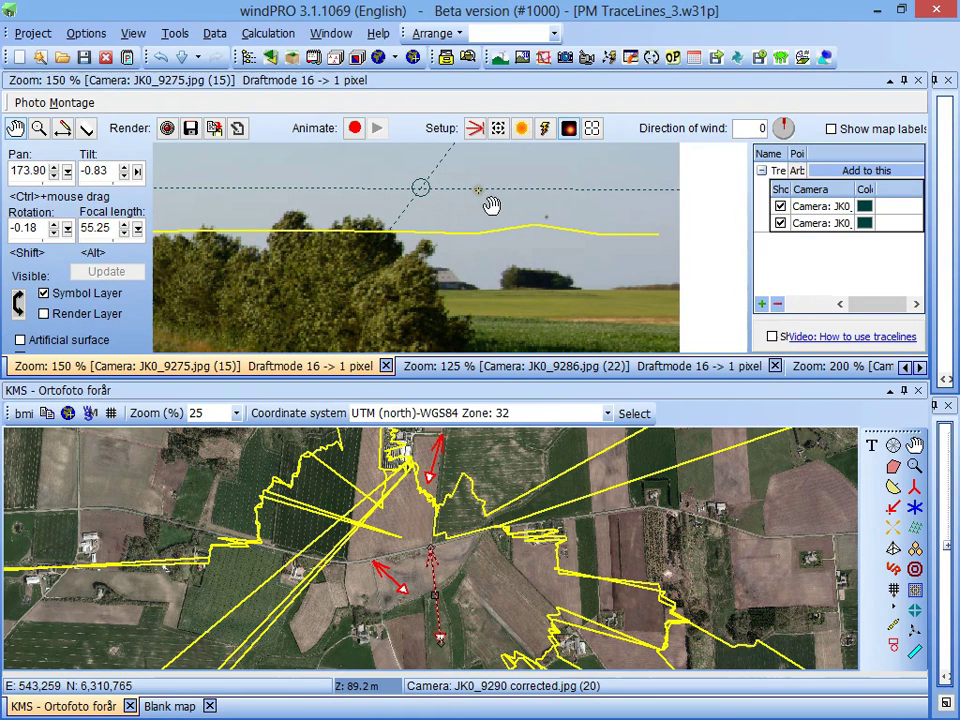
mouse_move(476, 187)
left_mouse_down()
mouse_move(480, 260)
mouse_move(477, 250)
left_mouse_up()
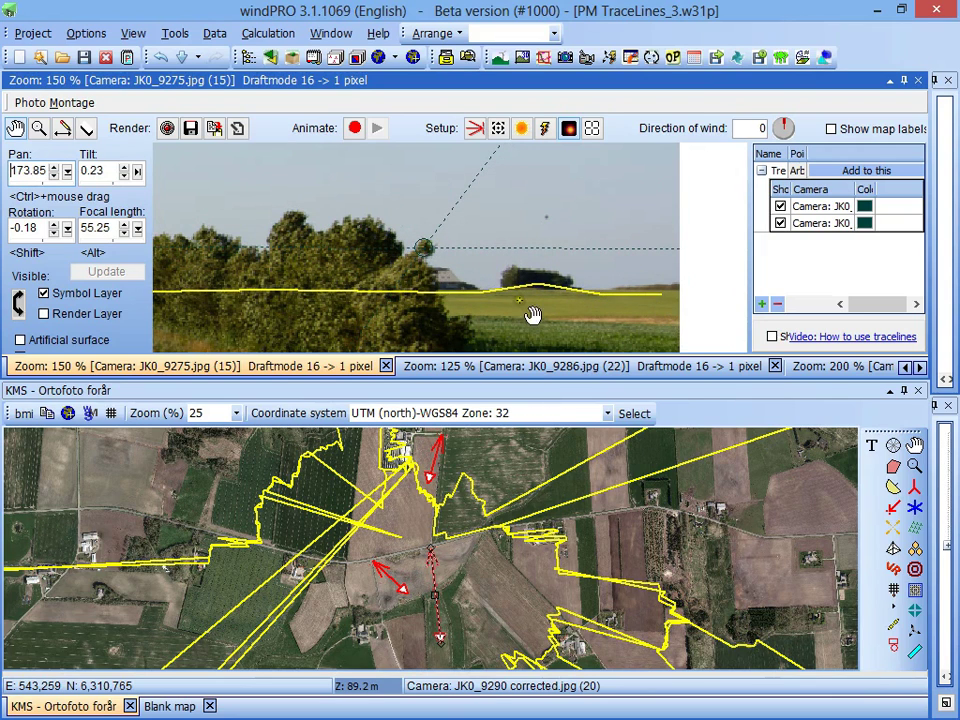
mouse_move(253, 321)
left_mouse_down()
mouse_move(634, 317)
mouse_move(574, 315)
mouse_move(619, 326)
mouse_move(628, 302)
mouse_move(479, 298)
mouse_move(534, 281)
mouse_move(276, 281)
mouse_move(430, 285)
left_mouse_up()
scroll(525, 287, "down", 2)
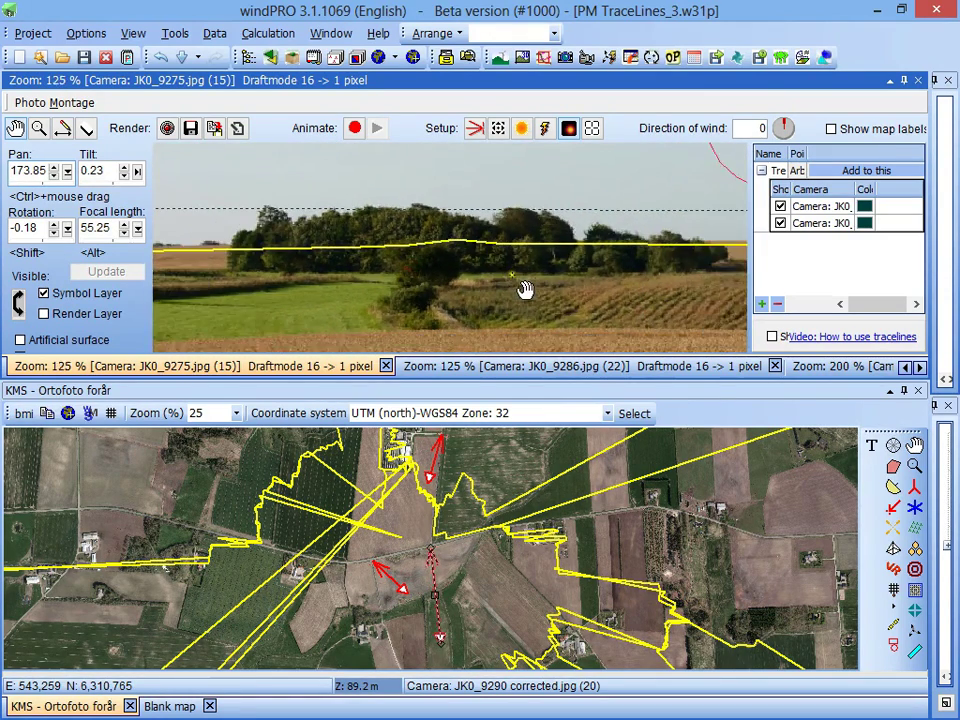
scroll(522, 297, "down", 2)
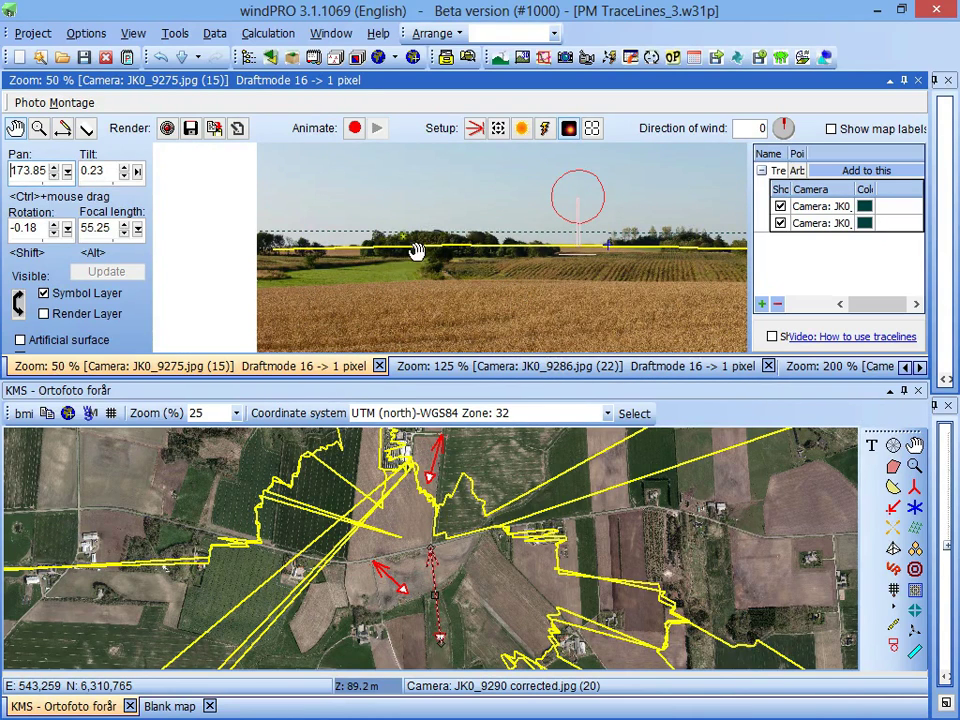
scroll(440, 258, "up", 3)
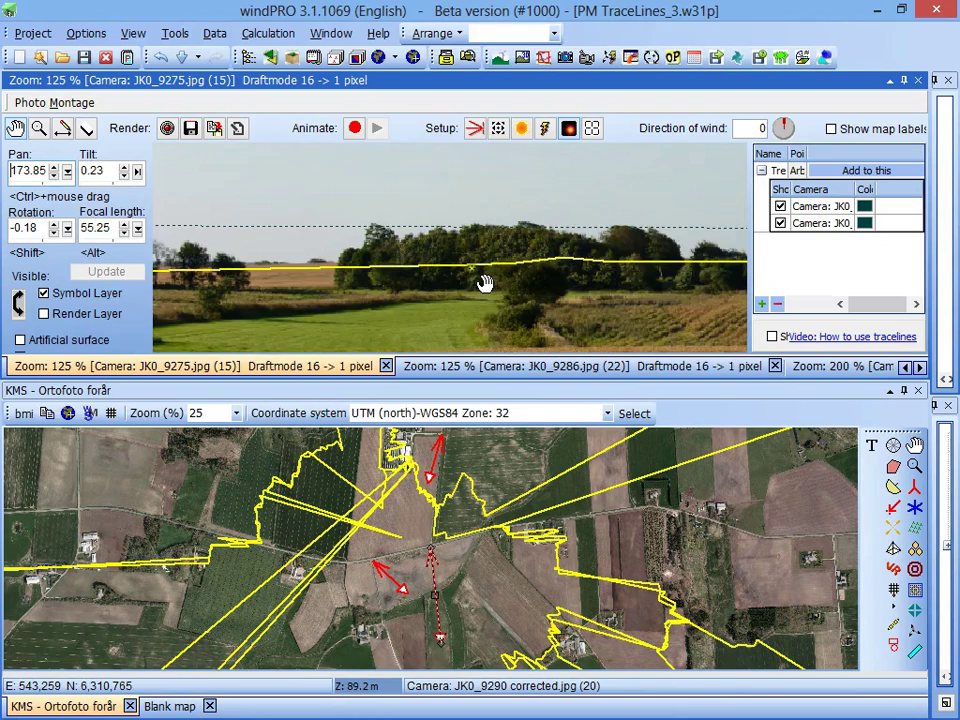
scroll(484, 281, "down", 2)
scroll(558, 272, "right", 5)
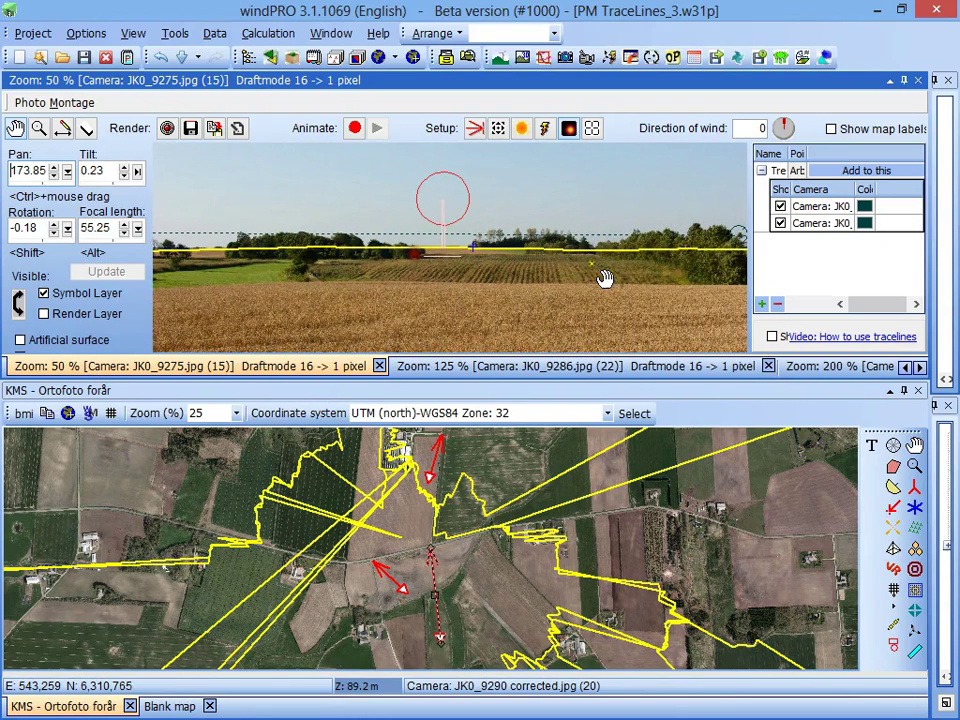
left_click_drag(570, 249, 529, 281)
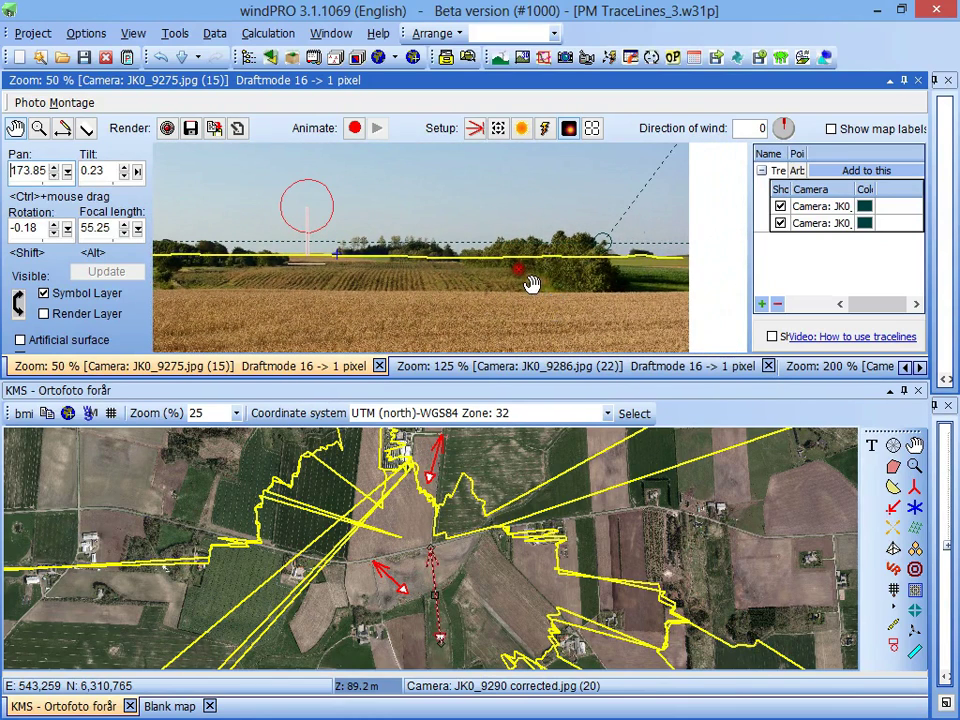
scroll(465, 261, "up", 2)
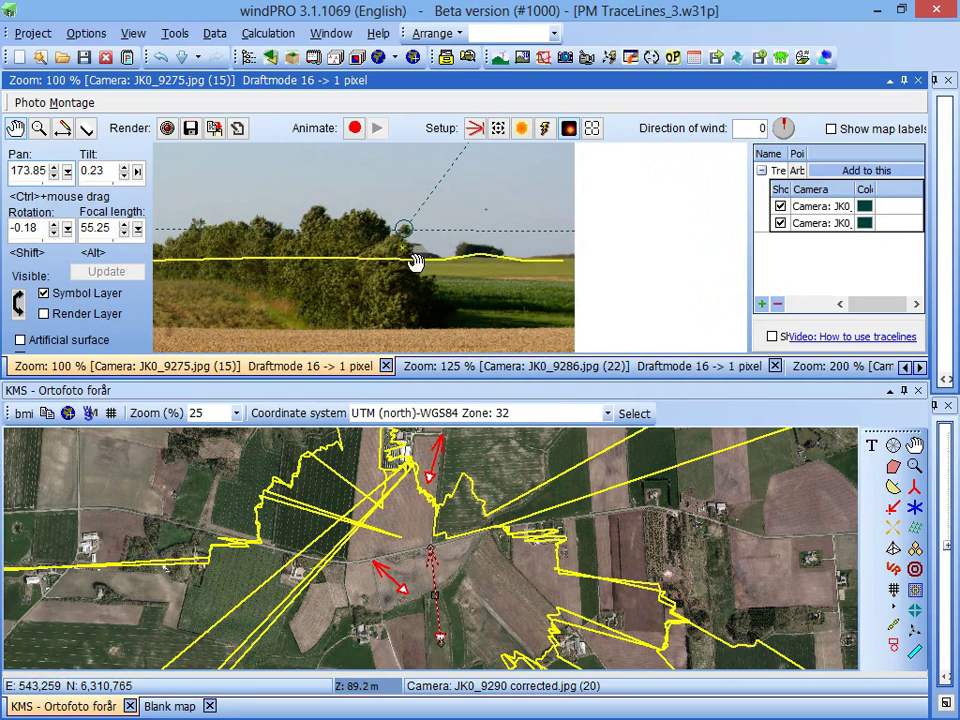
scroll(463, 262, "up", 1)
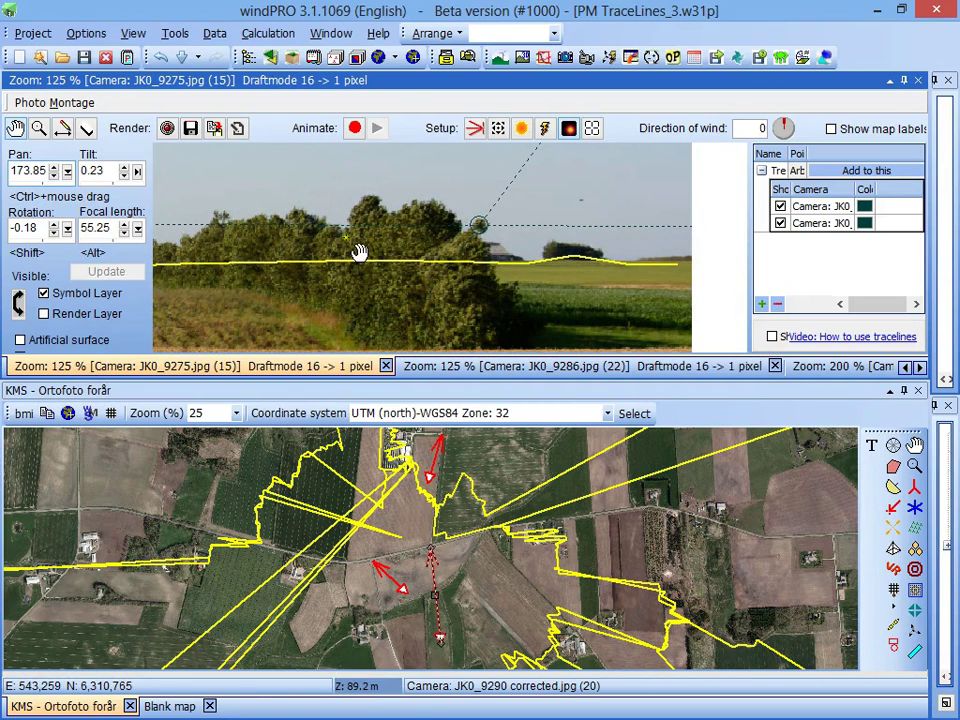